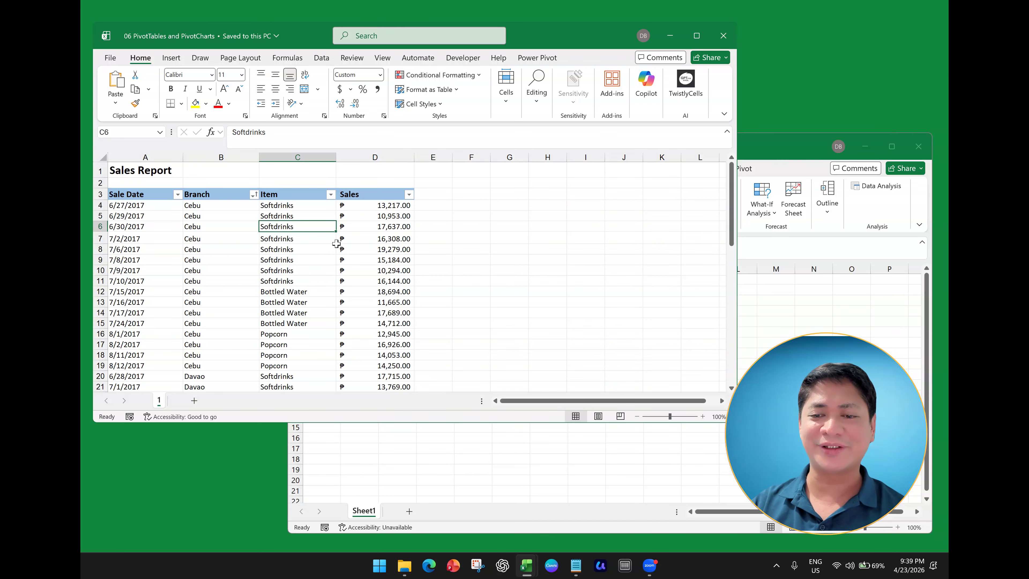
# Examine the Sales Report table in the 06 PivotTables and PivotCharts workbook alongside the blank Book1 workbook
pyautogui.click(651, 479)
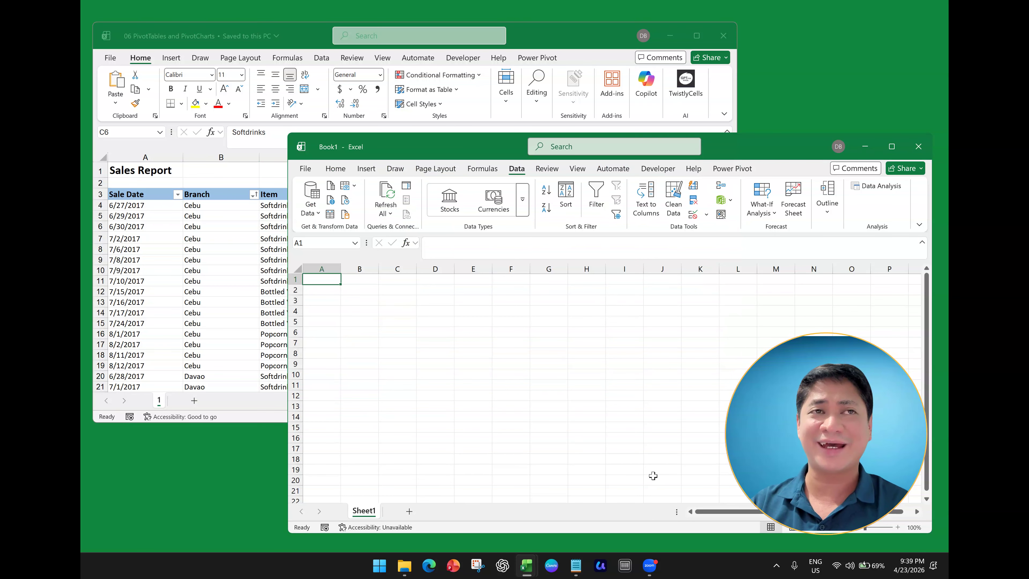
pyautogui.click(191, 261)
pyautogui.moveTo(162, 194)
pyautogui.mouseDown()
pyautogui.moveTo(348, 239)
pyautogui.moveTo(350, 381)
pyautogui.mouseUp()
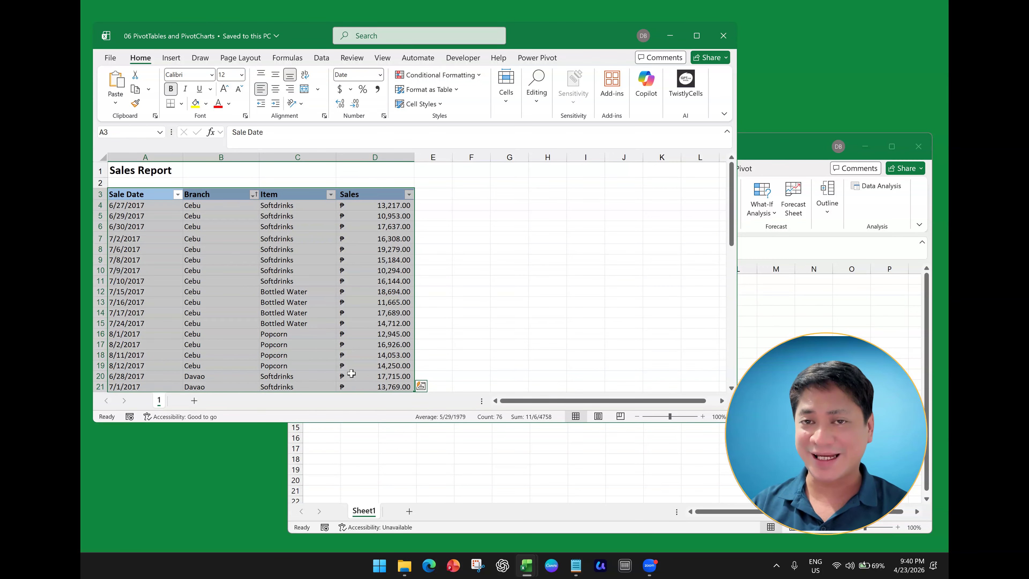
pyautogui.click(471, 226)
pyautogui.moveTo(145, 198)
pyautogui.mouseDown()
pyautogui.moveTo(186, 199)
pyautogui.moveTo(148, 205)
pyautogui.moveTo(348, 291)
pyautogui.moveTo(344, 311)
pyautogui.mouseUp()
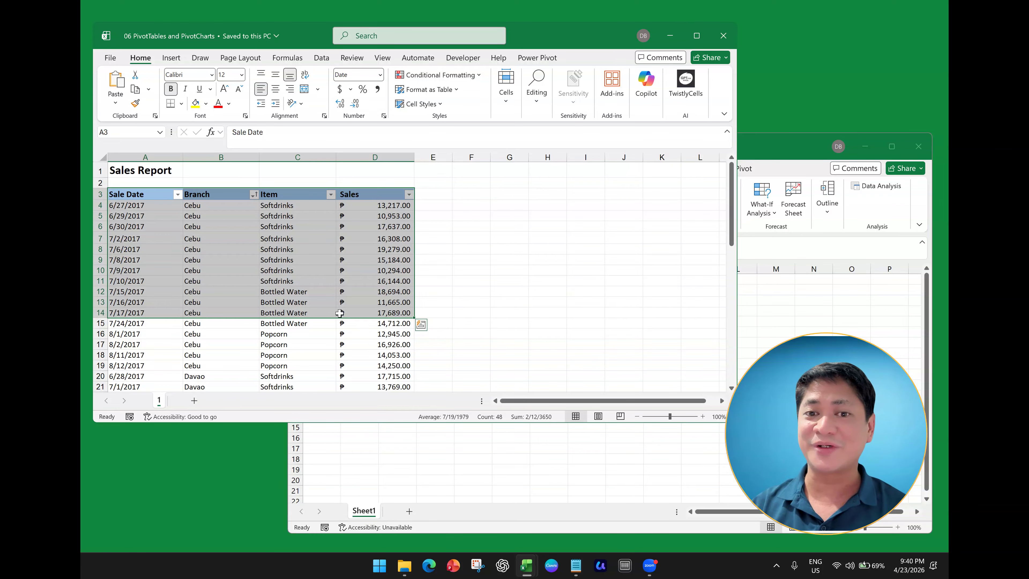
pyautogui.click(378, 271)
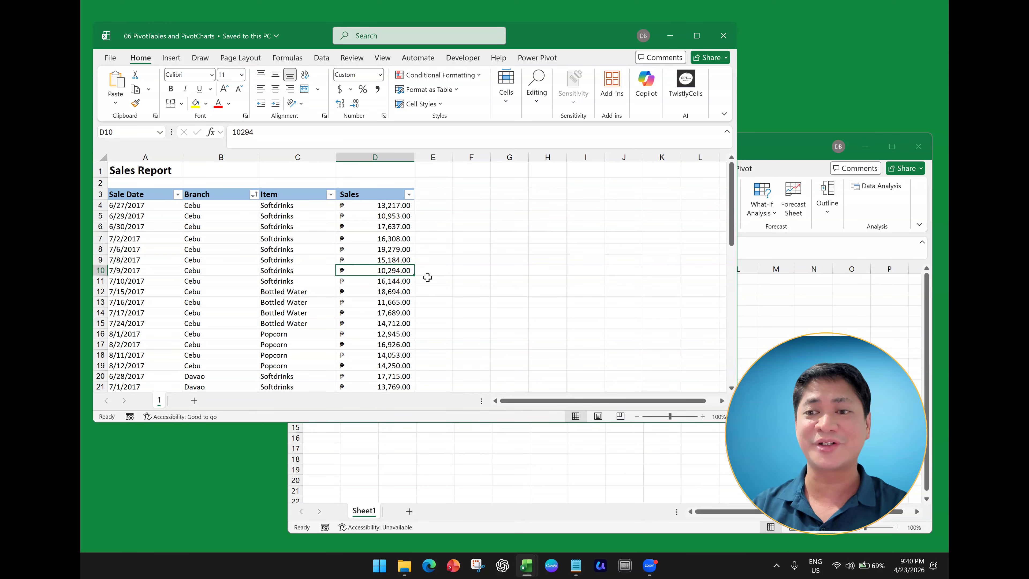
pyautogui.click(856, 317)
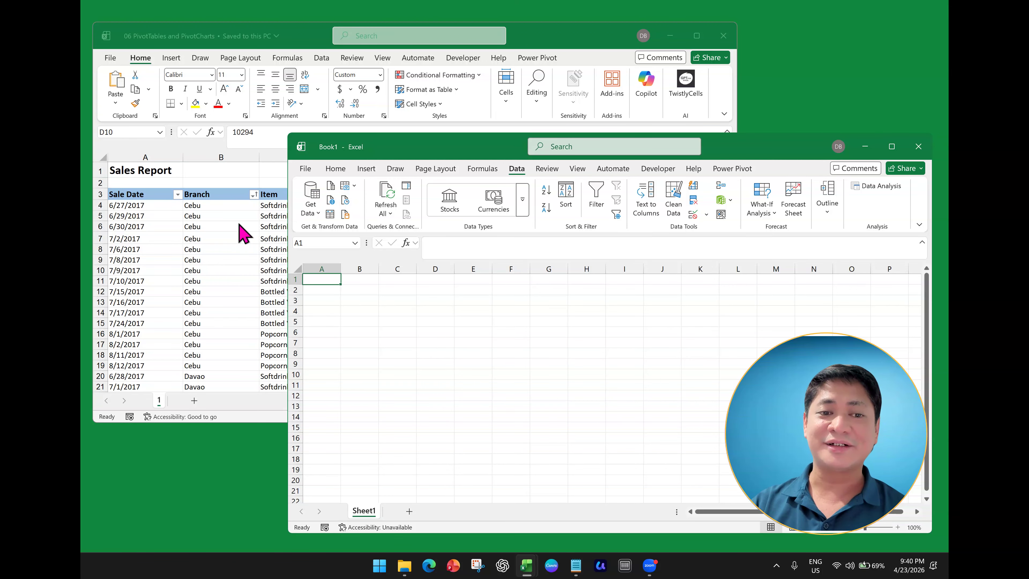
pyautogui.click(197, 229)
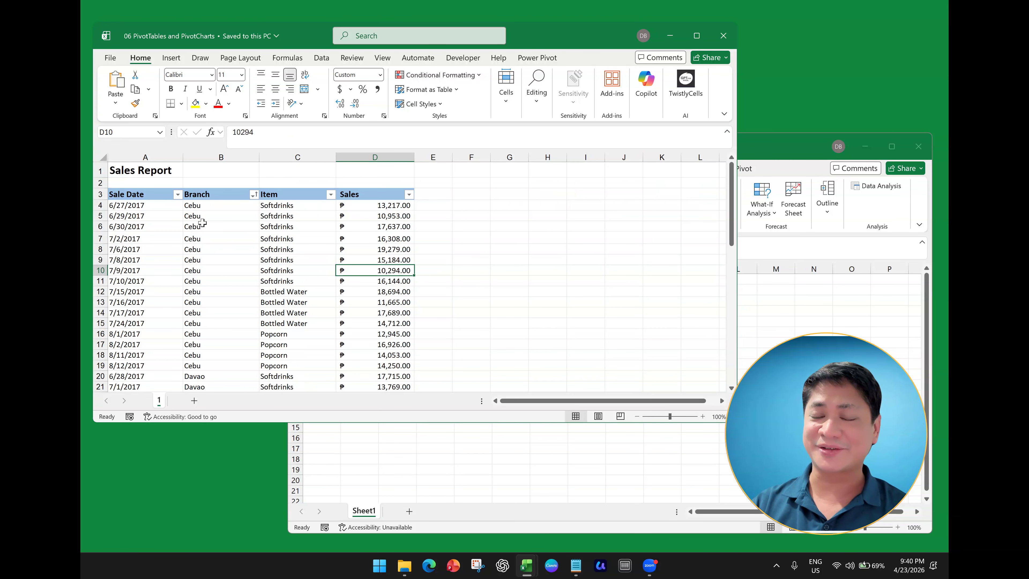
pyautogui.click(766, 327)
pyautogui.click(136, 200)
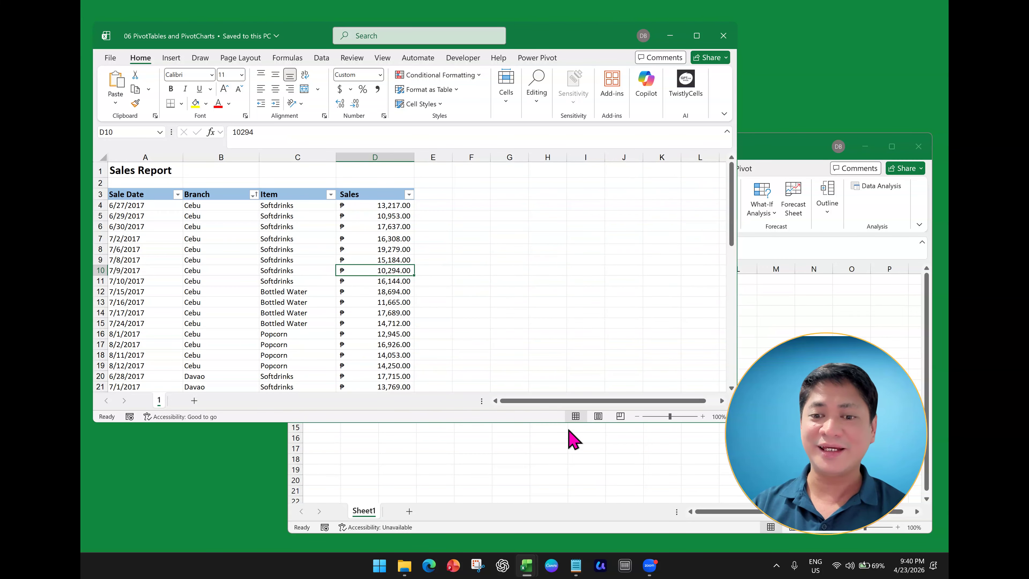
# Maximize the blank Book1 workbook and review the external data sources it can import from, including files, databases, Azure and other sources
pyautogui.click(601, 479)
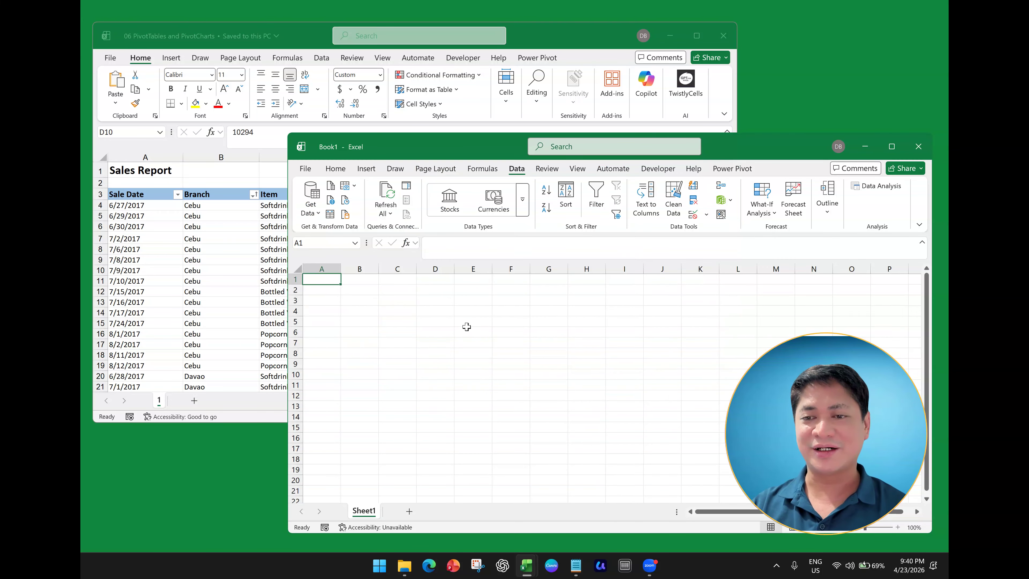
pyautogui.click(893, 146)
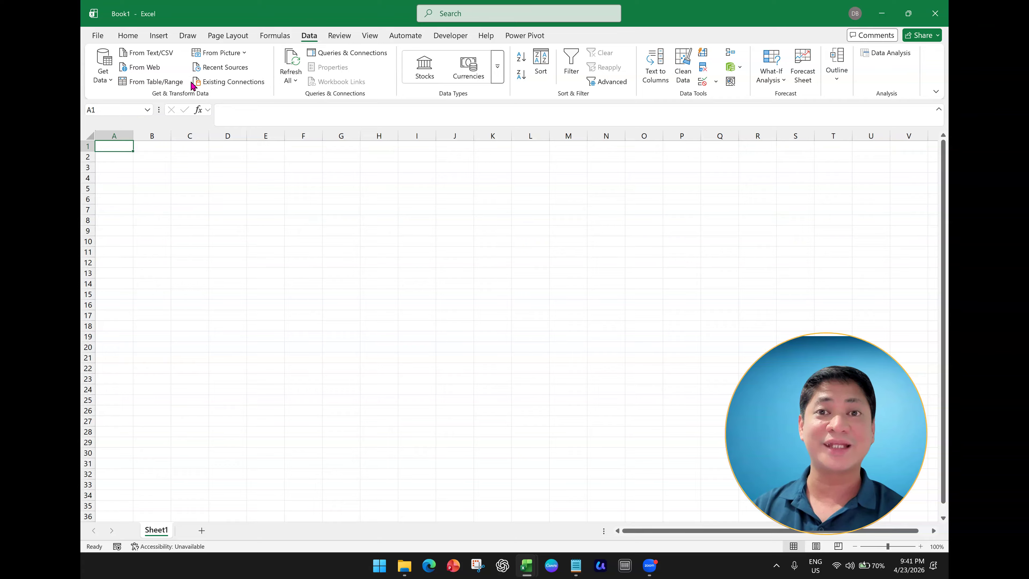
pyautogui.click(102, 79)
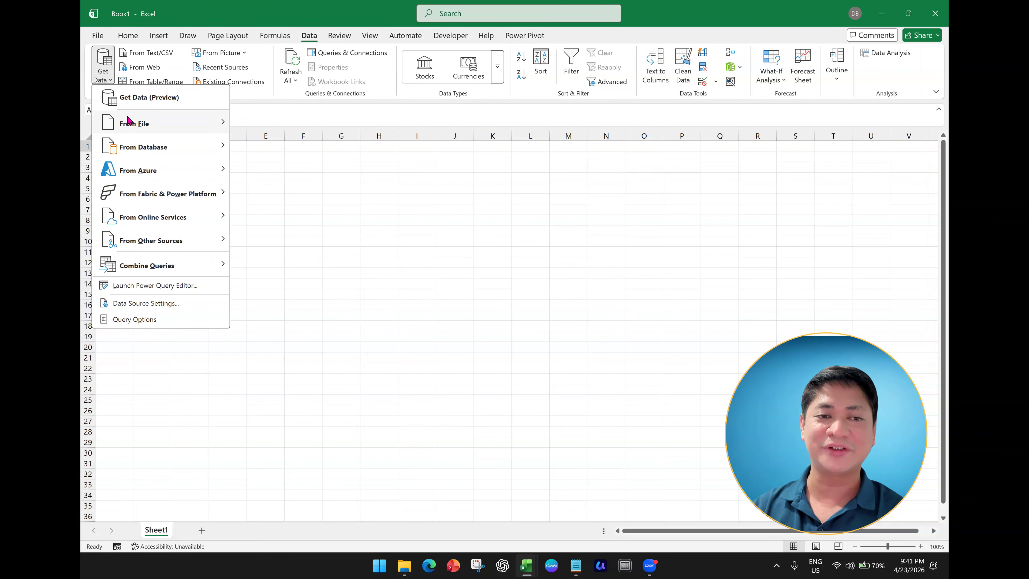
pyautogui.moveTo(128, 120)
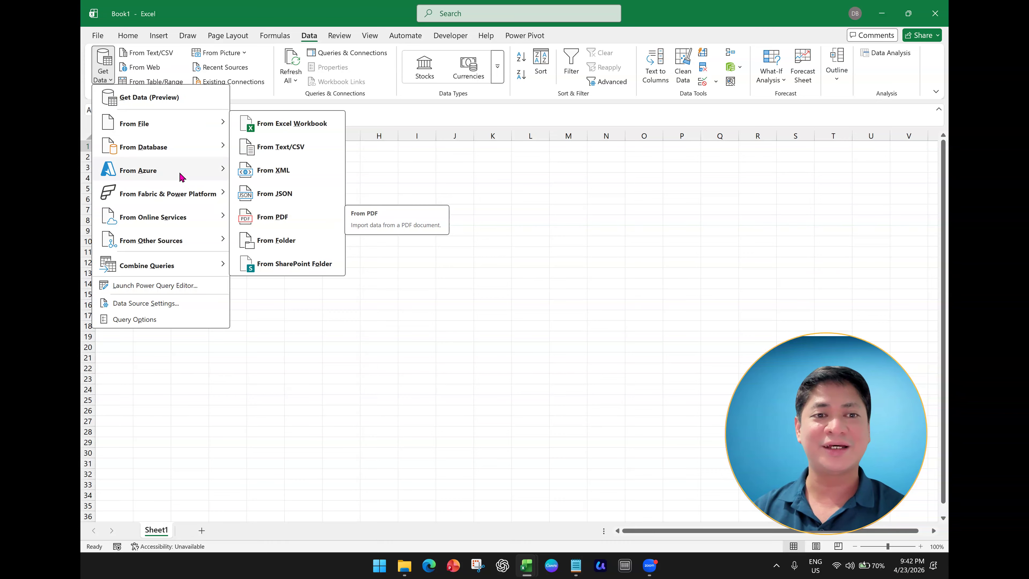
pyautogui.moveTo(194, 155)
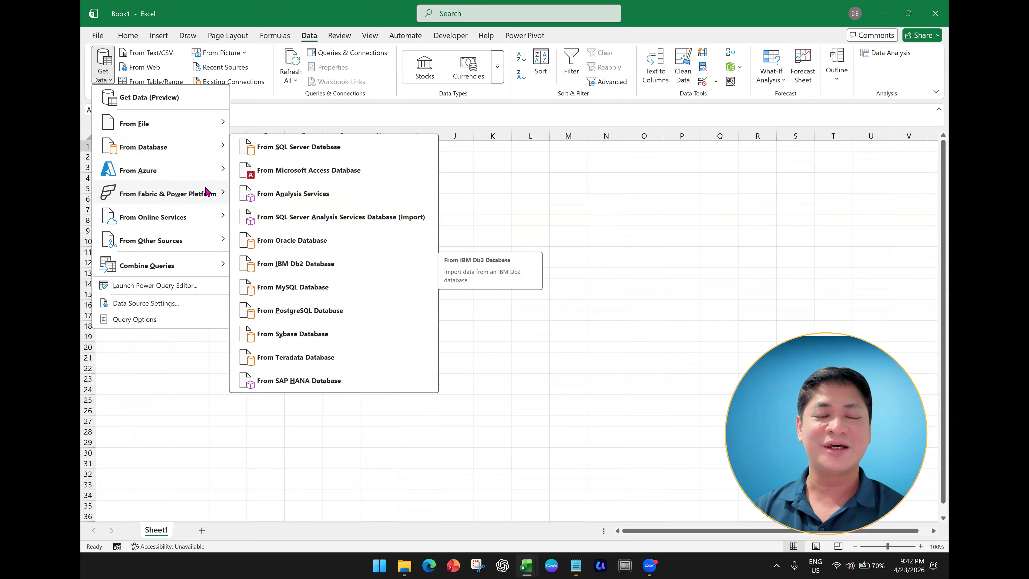
pyautogui.moveTo(212, 171)
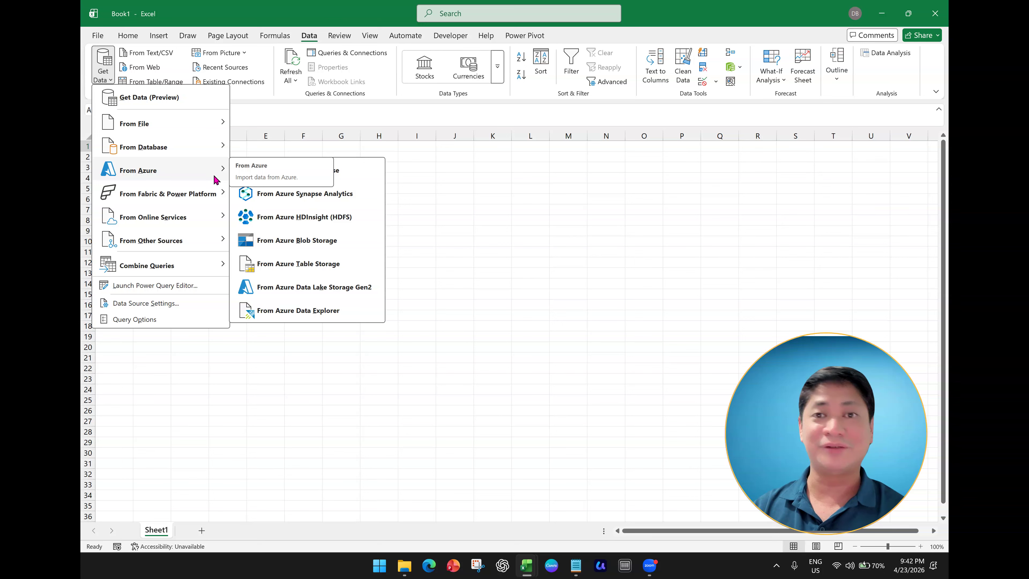
pyautogui.moveTo(210, 200)
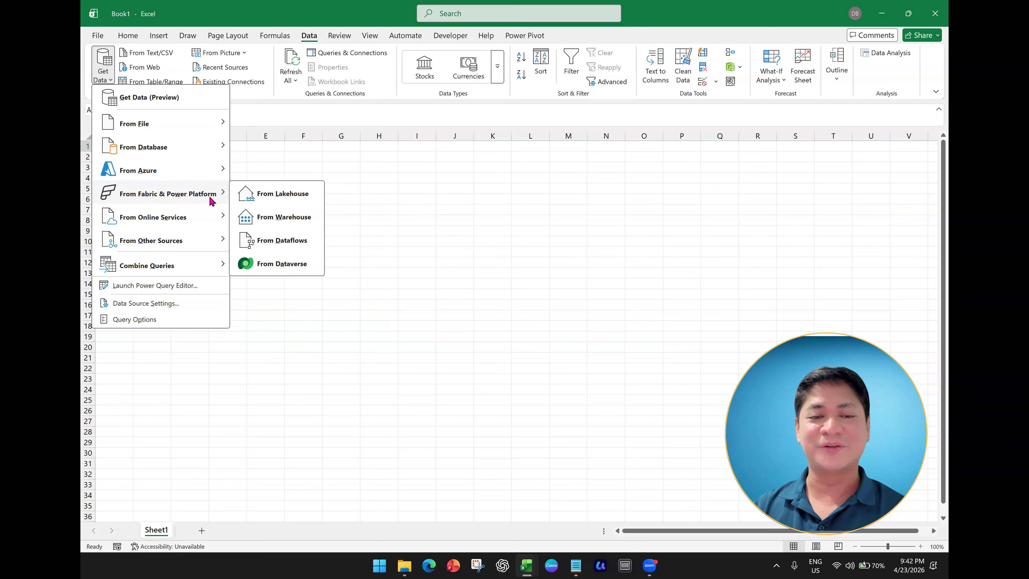
pyautogui.moveTo(211, 218)
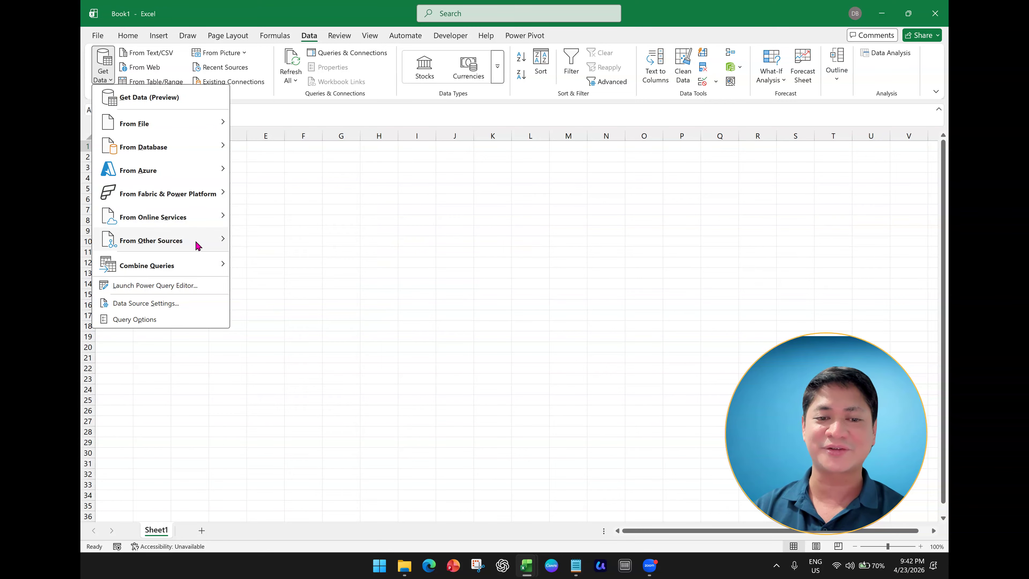
pyautogui.moveTo(197, 245)
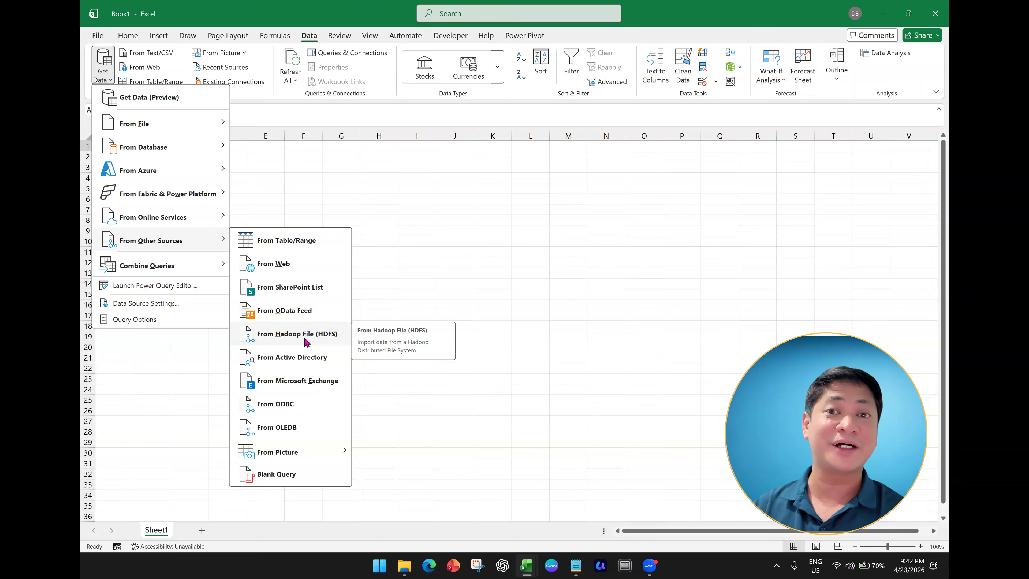
# Import the Excel workbook 06 PivotTables and PivotCharts from the Desktop folder and choose its sheet 1 in the Navigator
pyautogui.click(207, 128)
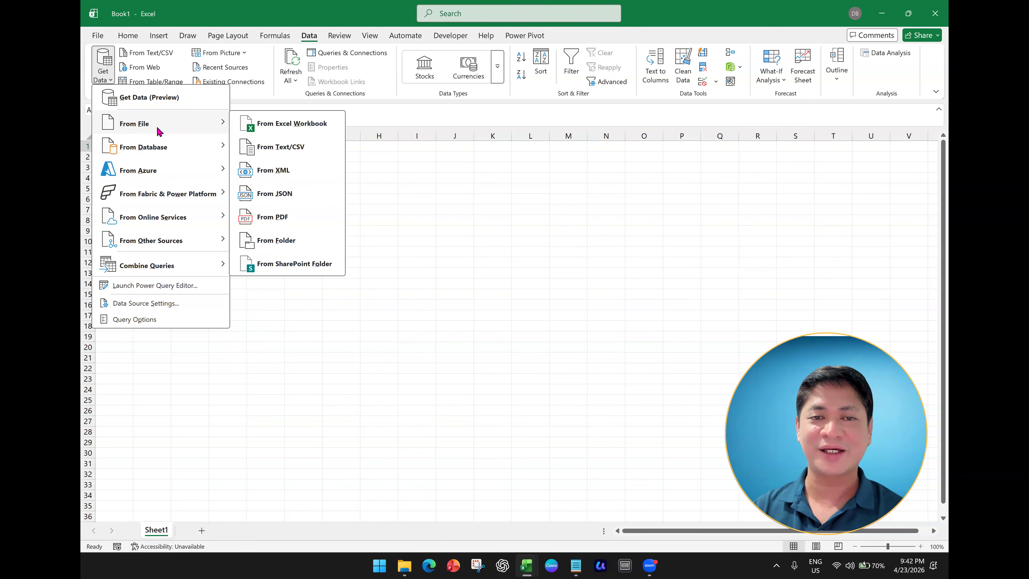
pyautogui.click(338, 128)
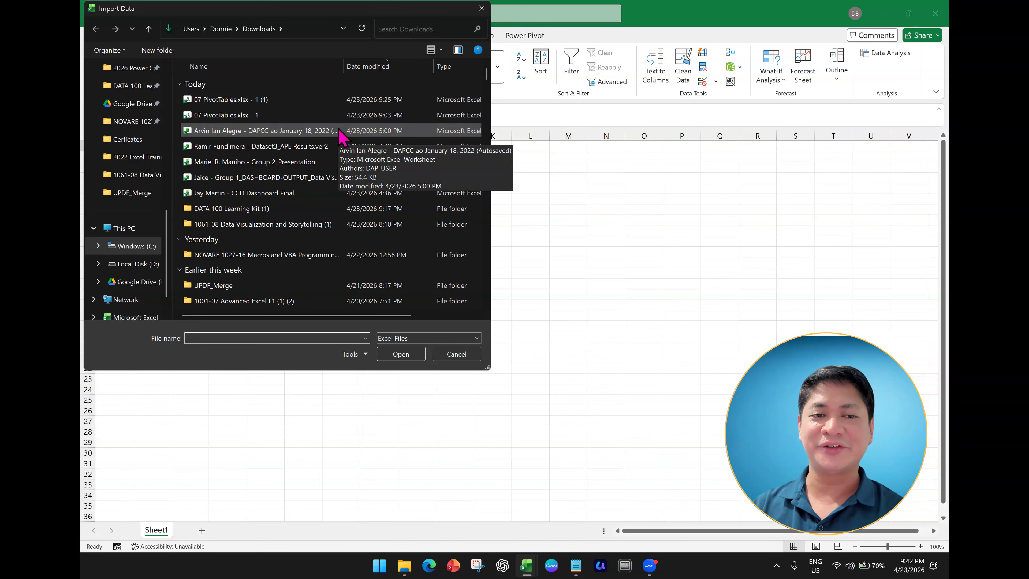
pyautogui.moveTo(314, 17); pyautogui.dragTo(425, 57)
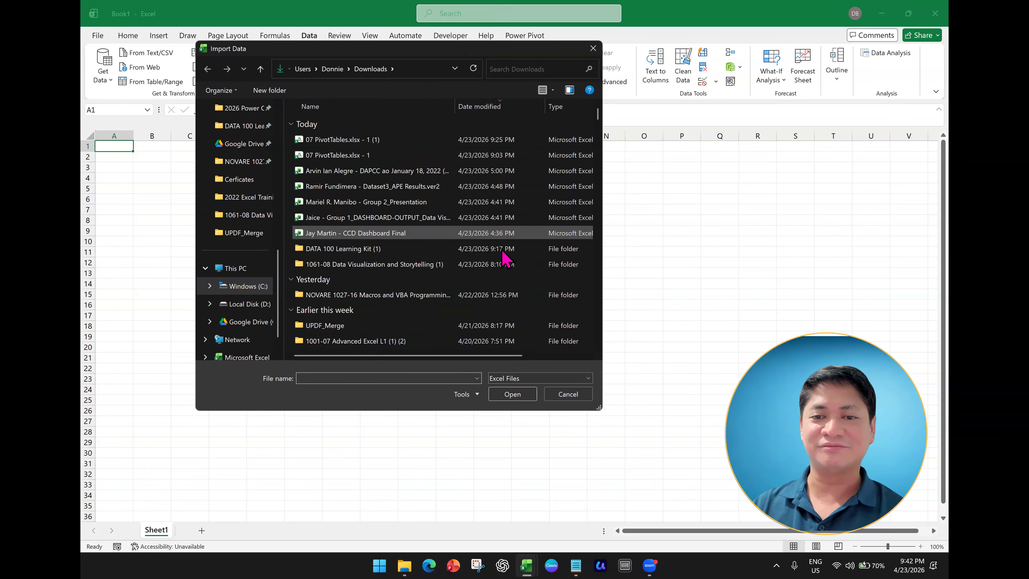
pyautogui.scroll(3, 255, 164)
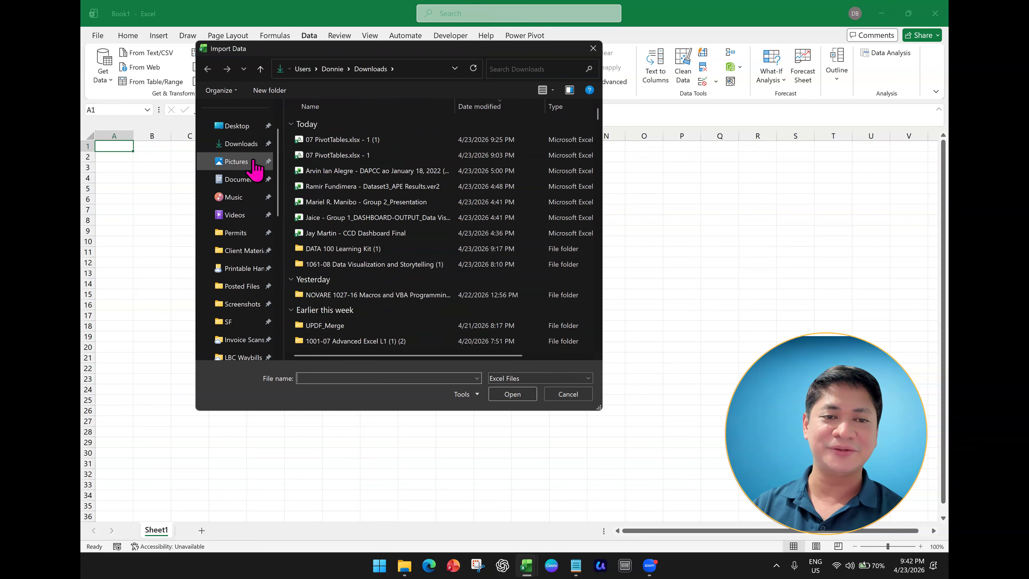
pyautogui.click(252, 127)
pyautogui.click(335, 142)
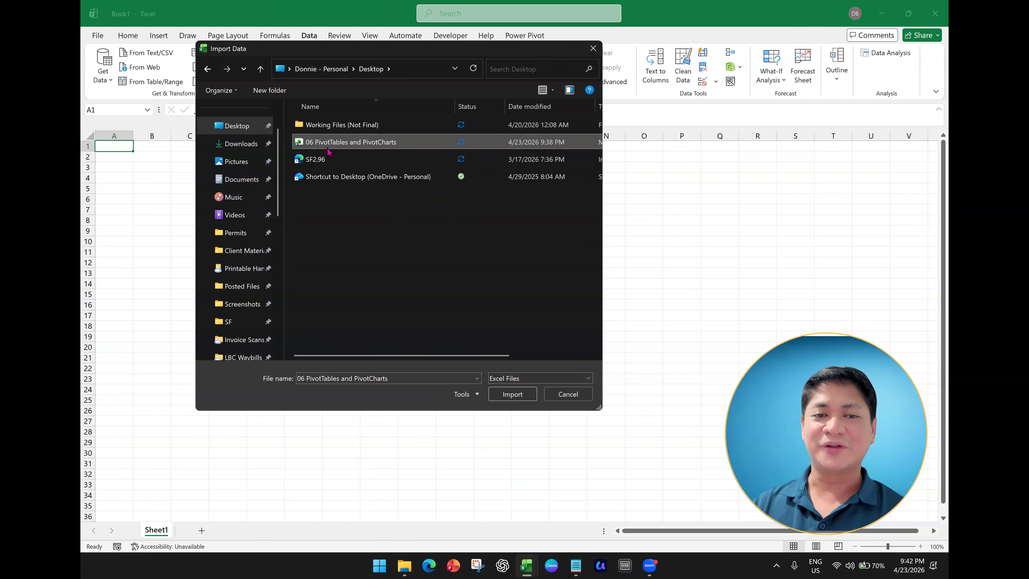
pyautogui.click(514, 395)
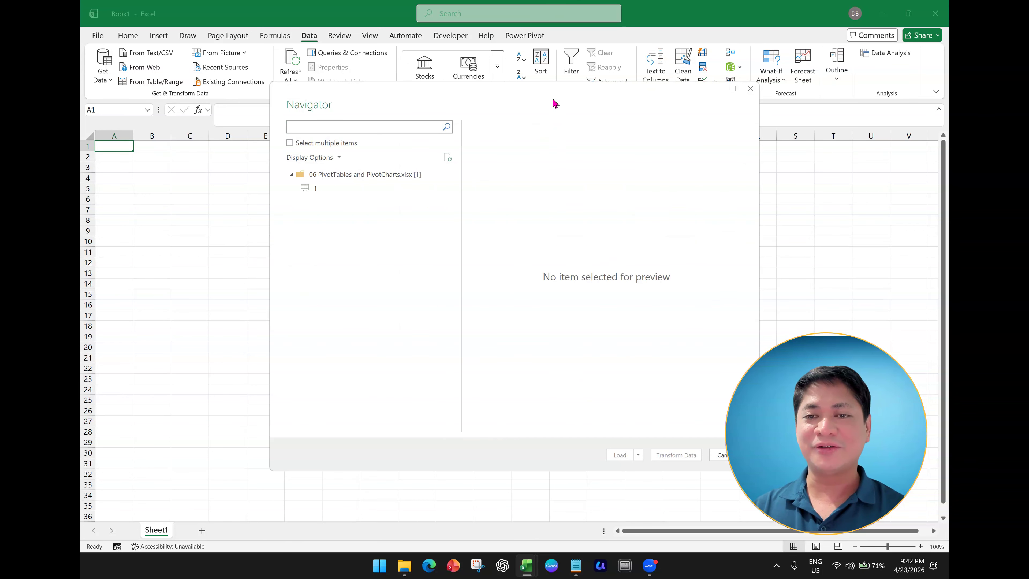
pyautogui.moveTo(550, 99); pyautogui.dragTo(452, 73)
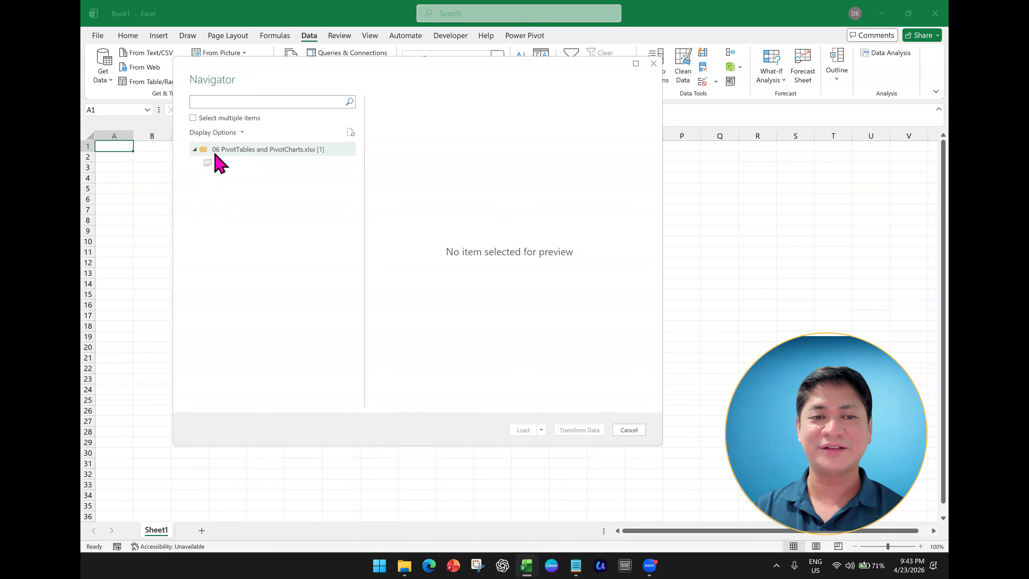
pyautogui.click(215, 167)
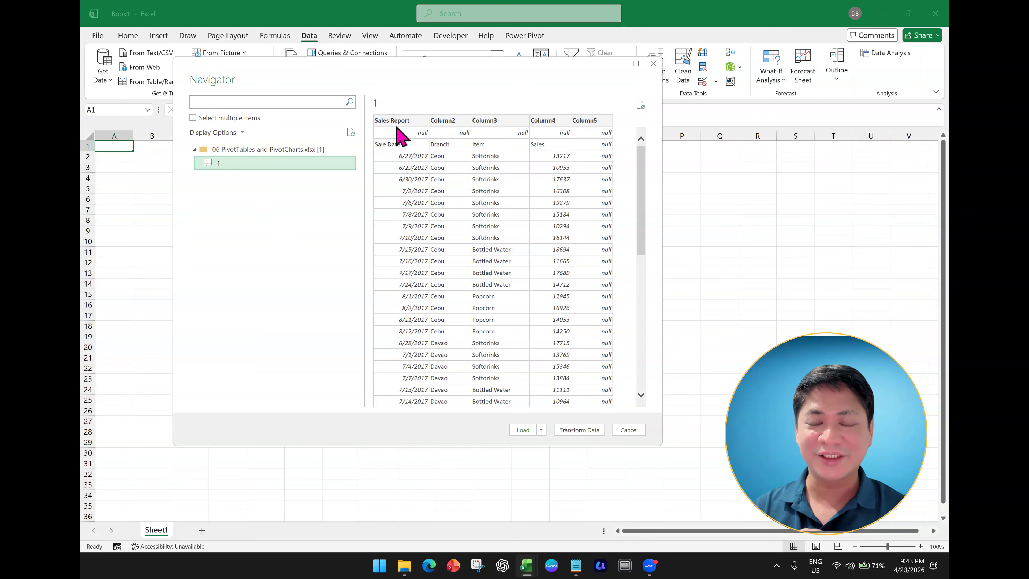
# Compare the Navigator preview with the source workbook's Sales Report sheet and open the data for transformation in the Power Query Editor
pyautogui.moveTo(523, 565)
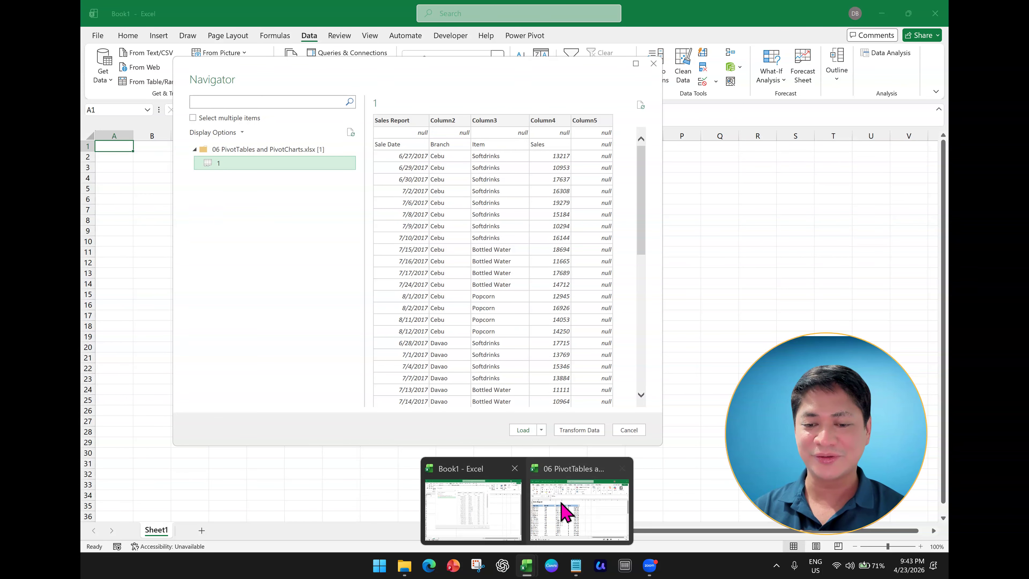
pyautogui.click(565, 511)
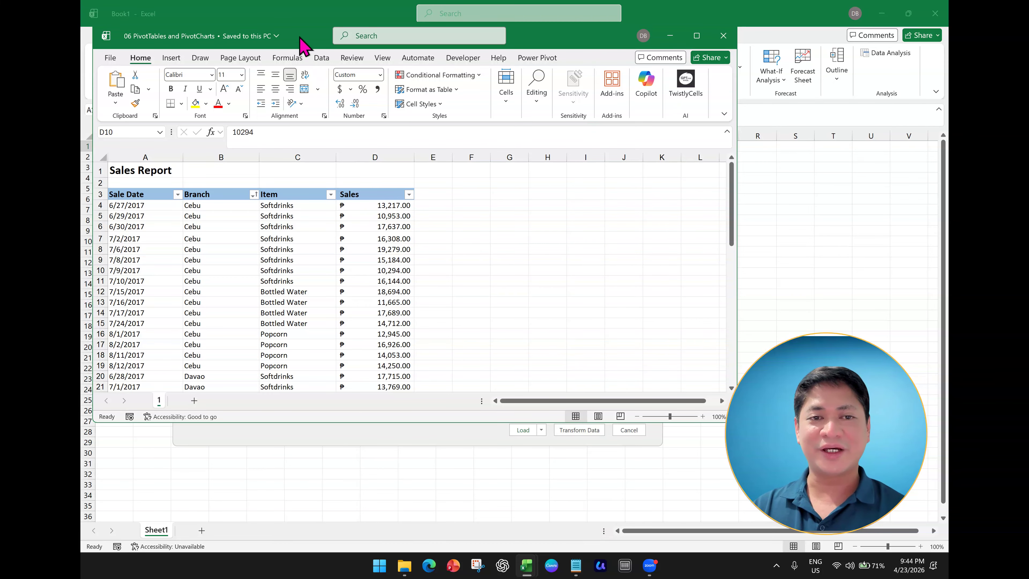
pyautogui.click(379, 429)
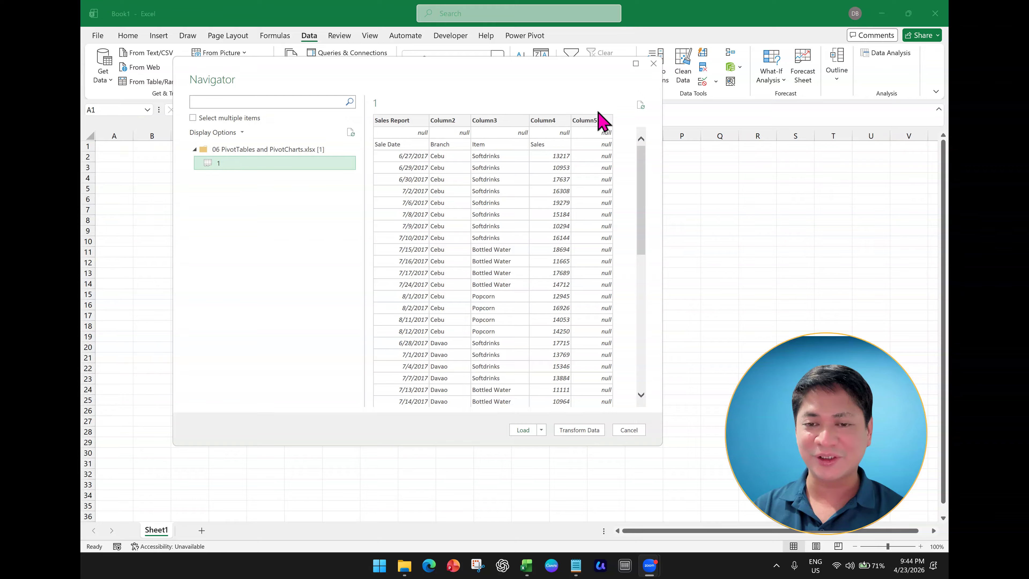
pyautogui.moveTo(639, 183); pyautogui.dragTo(631, 154)
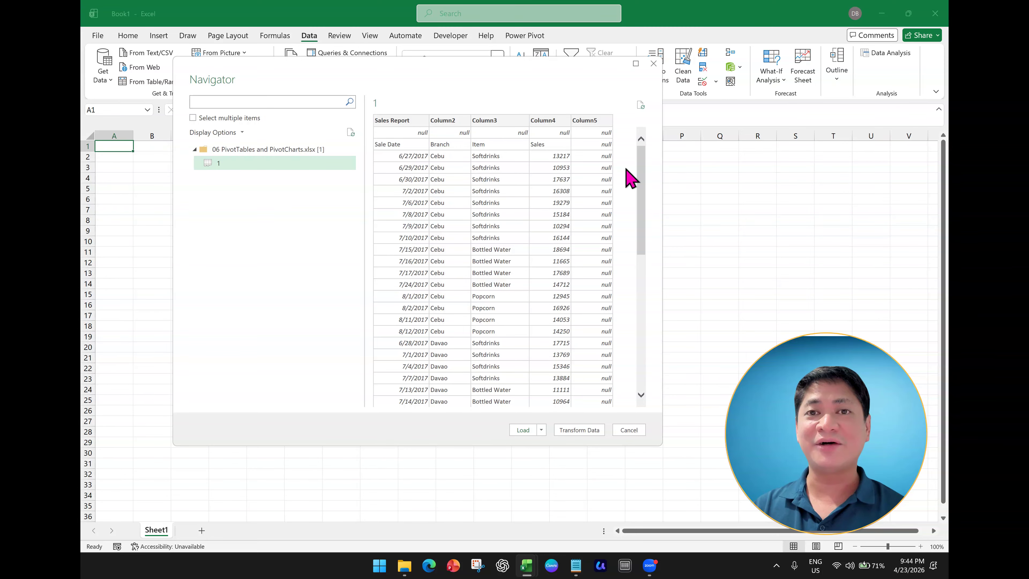
pyautogui.click(587, 431)
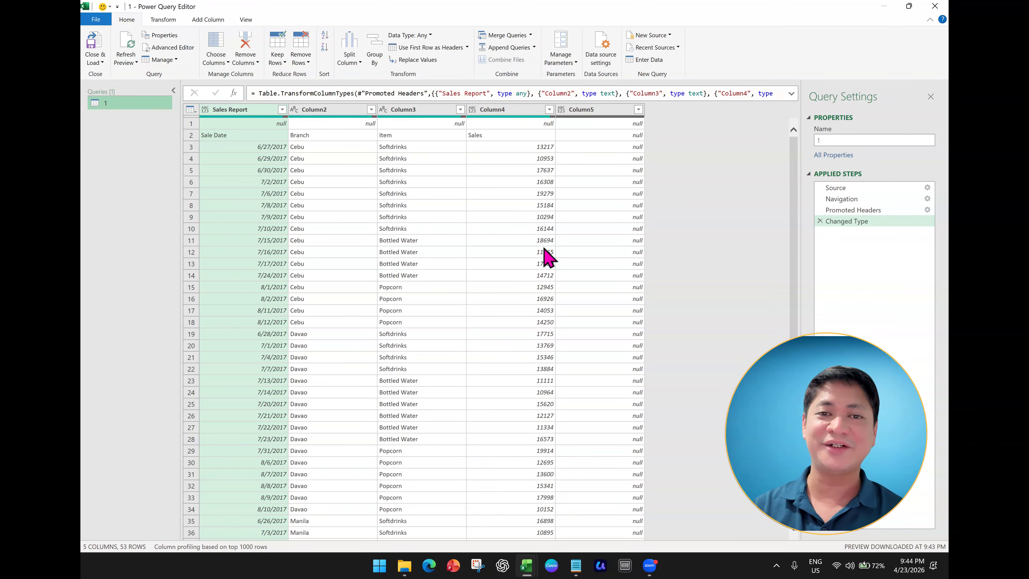
pyautogui.moveTo(457, 10); pyautogui.dragTo(426, 98)
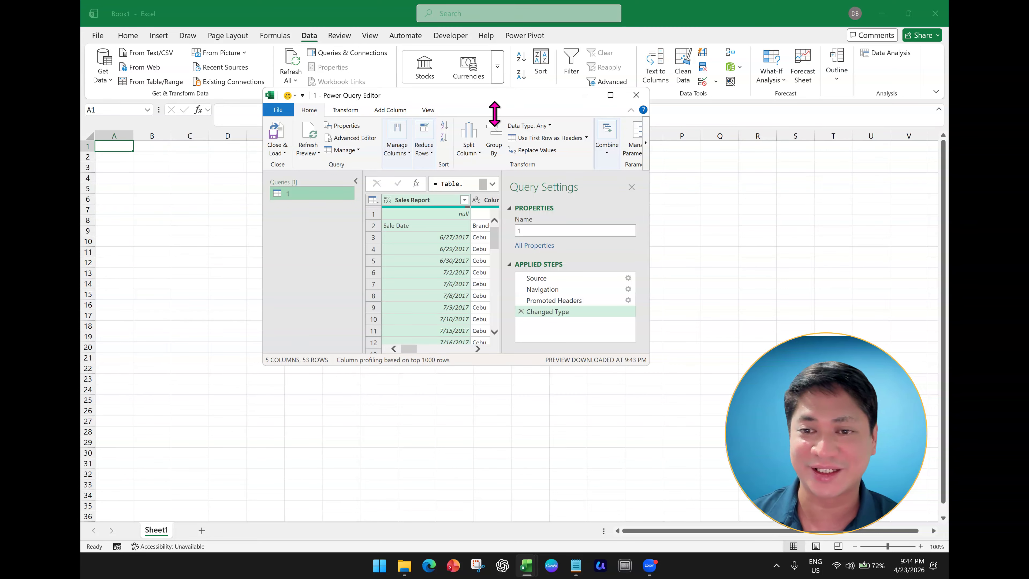
pyautogui.moveTo(505, 97); pyautogui.dragTo(499, 96)
pyautogui.click(383, 111)
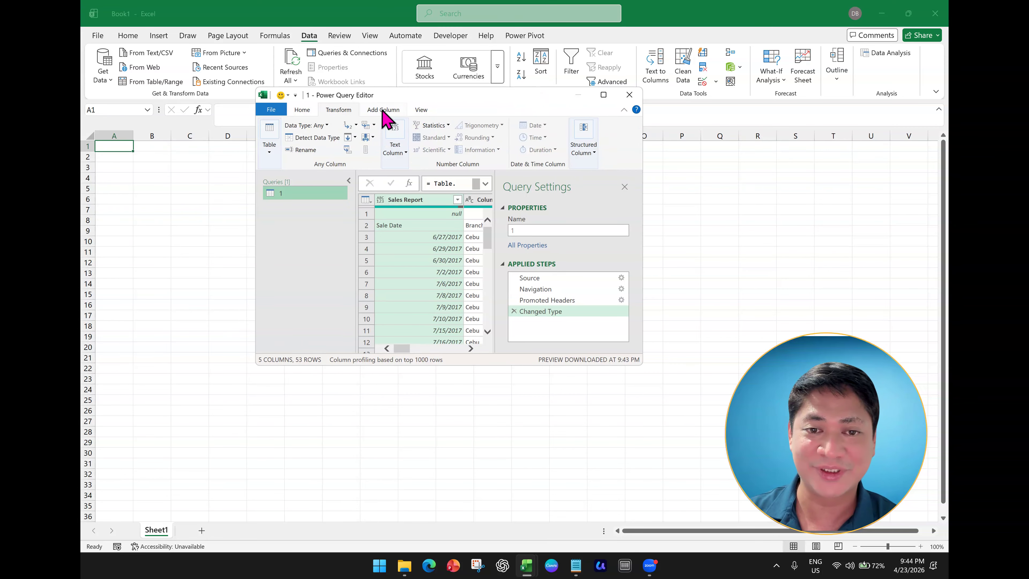
pyautogui.click(604, 95)
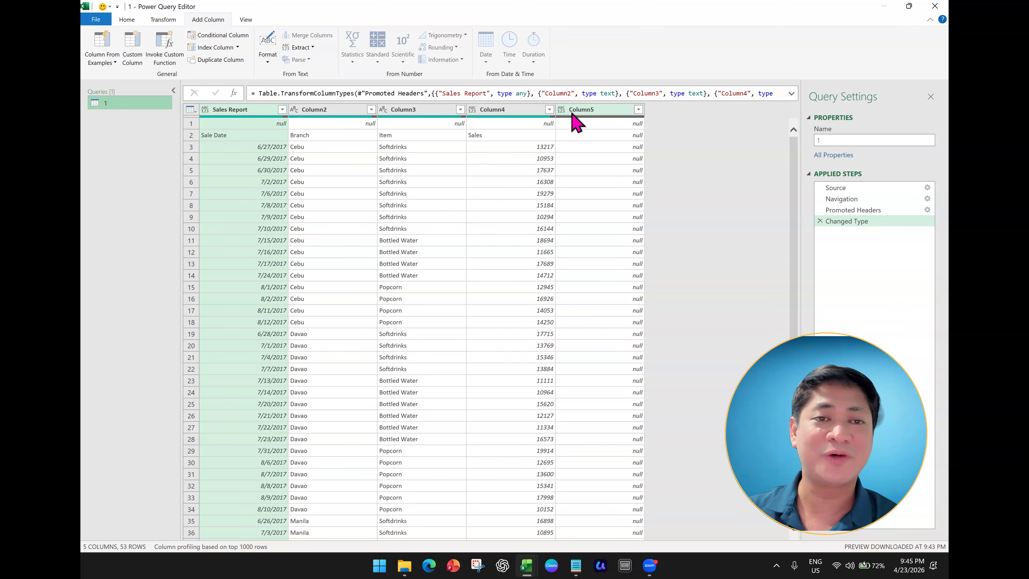
# Remove the top 1 row, the blank row above the Sale Date, Branch, Item and Sales row, from the query
pyautogui.click(187, 123)
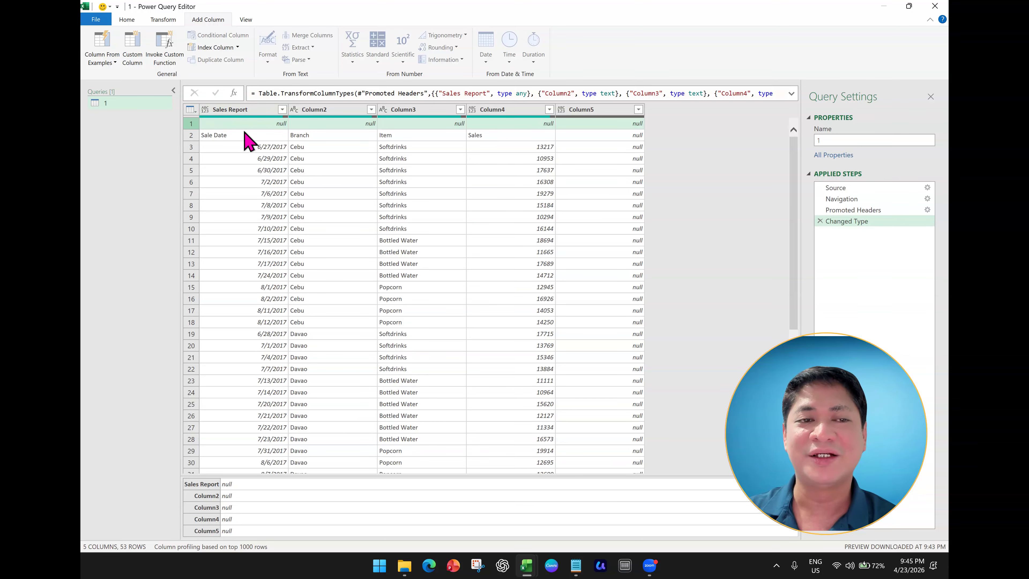
pyautogui.click(127, 19)
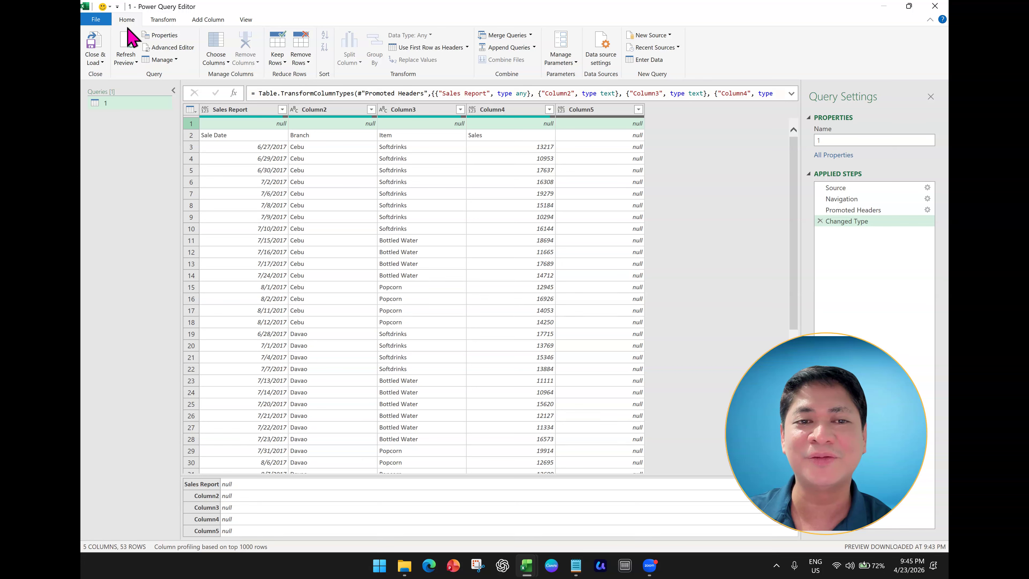
pyautogui.click(301, 61)
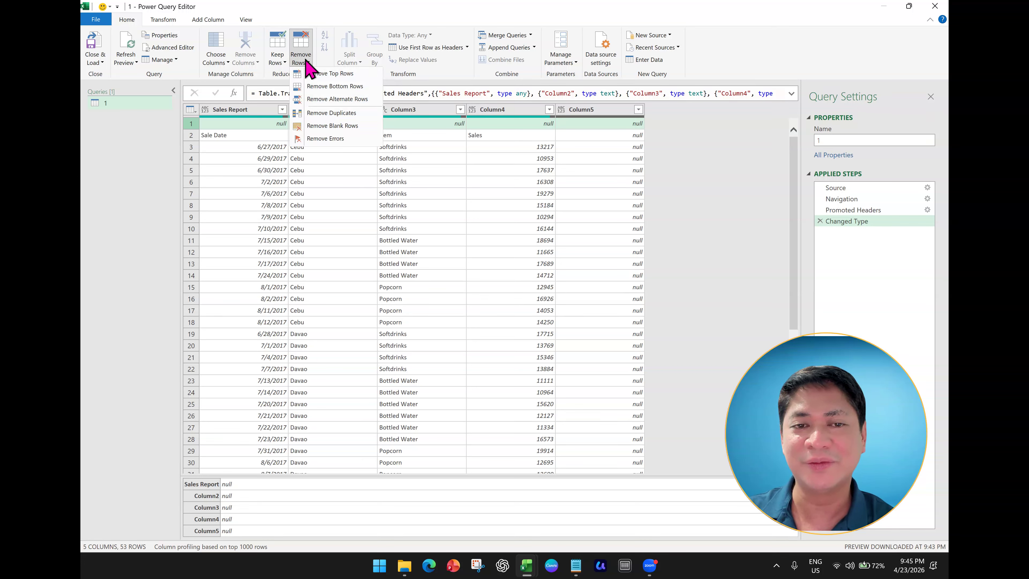
pyautogui.click(351, 74)
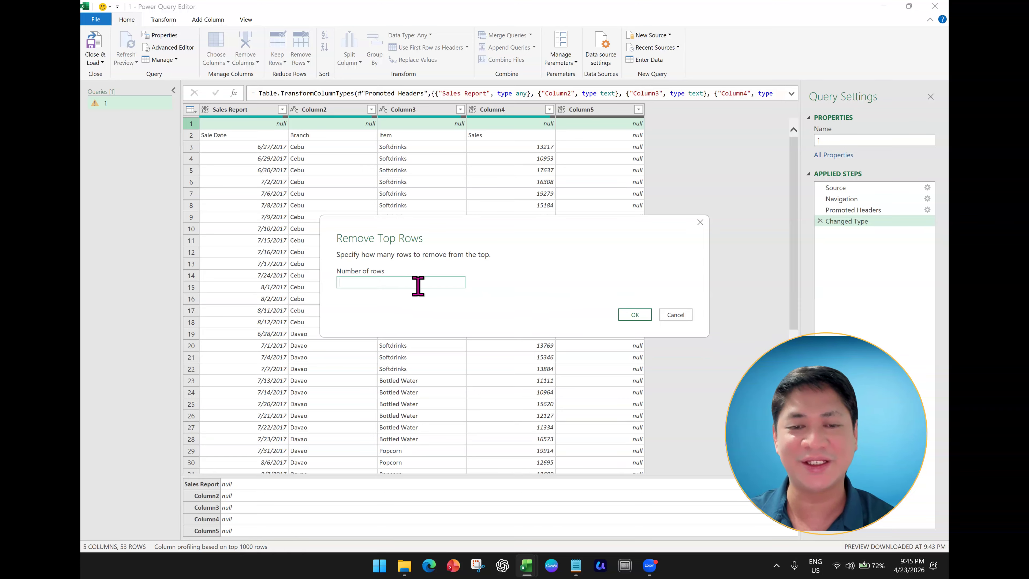
pyautogui.write('1')
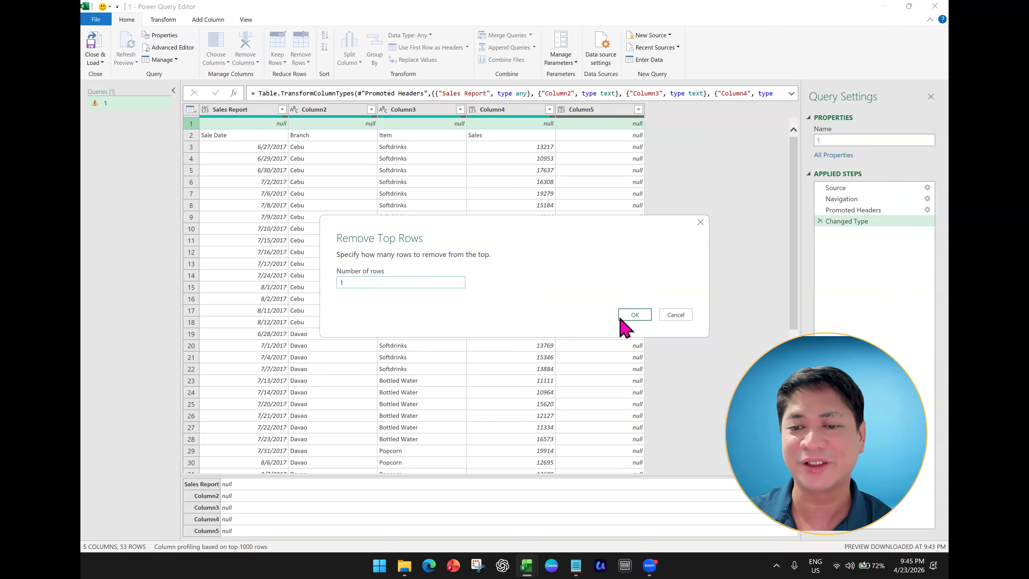
pyautogui.click(632, 316)
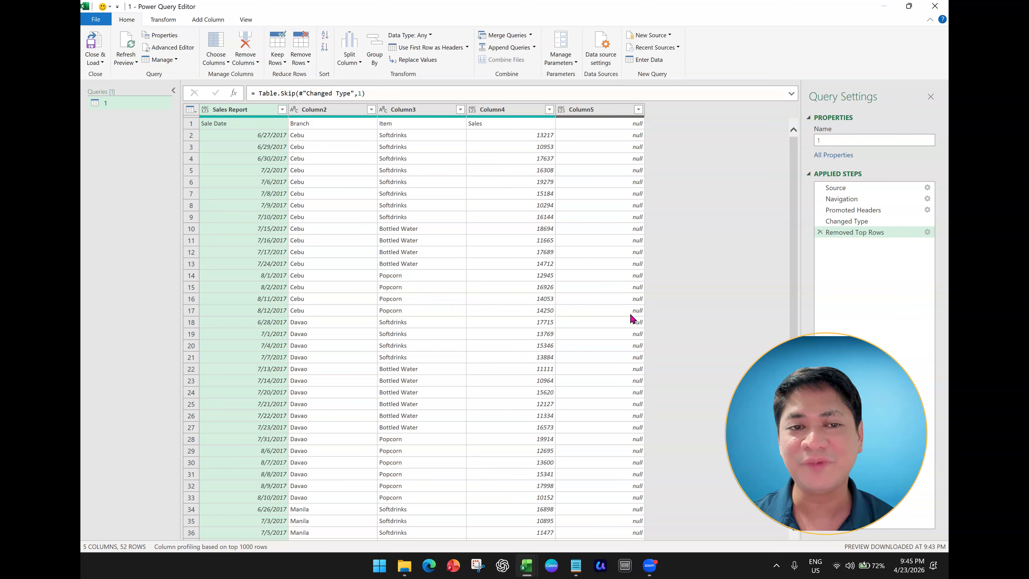
# Delete the automatic Promoted Headers and Changed Type steps from the query's applied steps
pyautogui.click(191, 124)
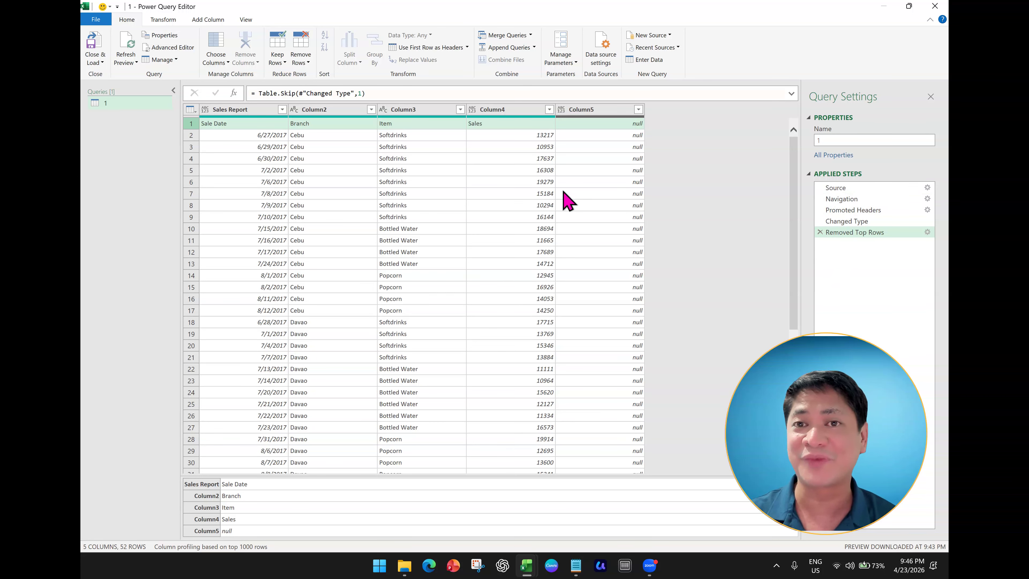
pyautogui.click(855, 212)
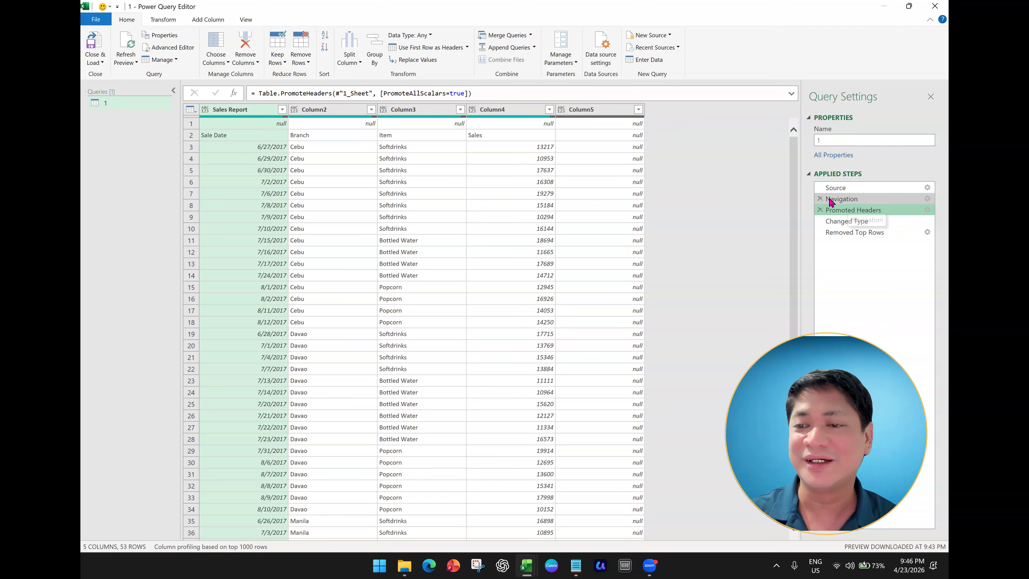
pyautogui.click(819, 210)
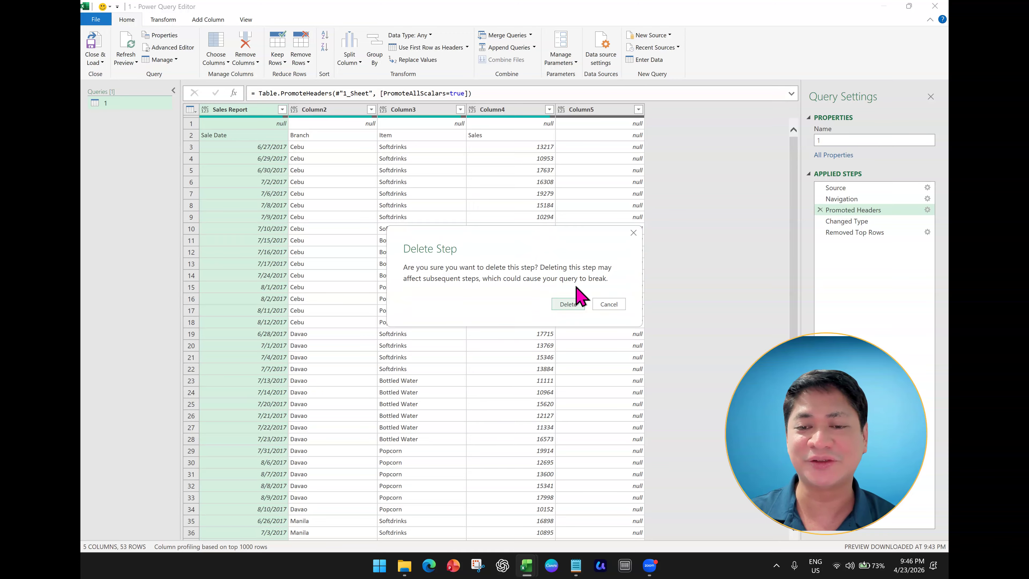
pyautogui.click(568, 304)
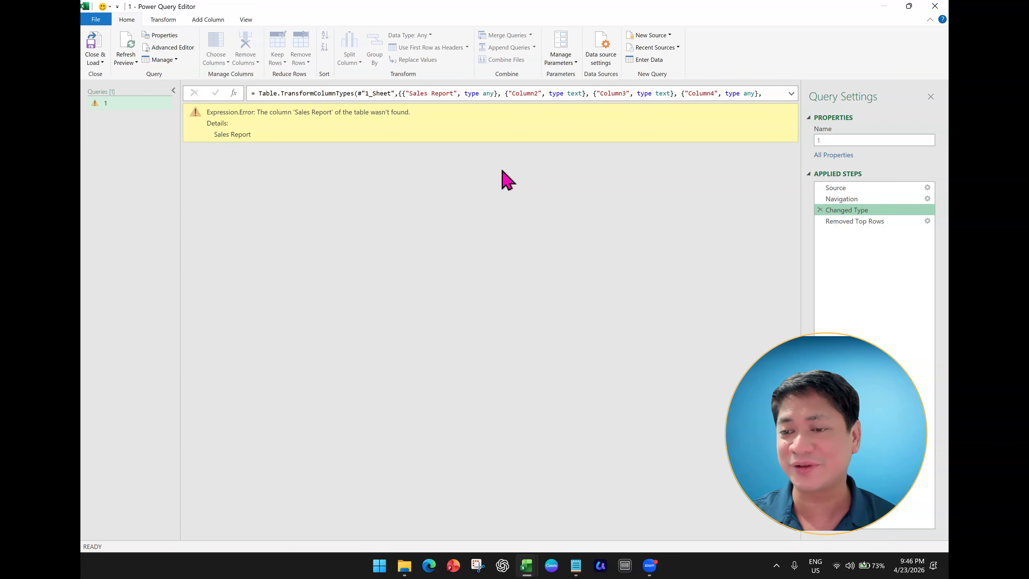
pyautogui.click(820, 209)
pyautogui.click(571, 304)
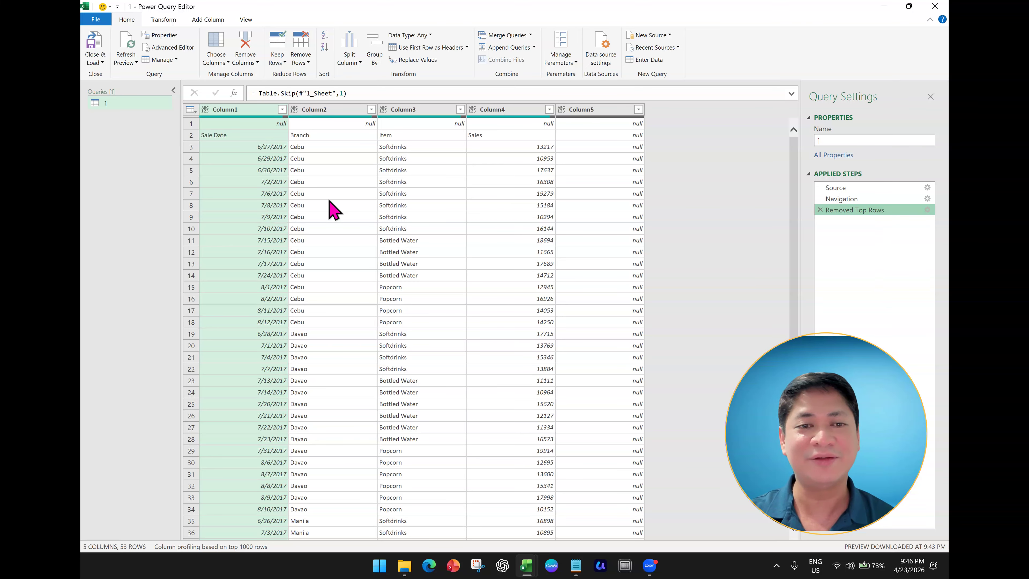
# Remove 1 more top row so the query starts with the Sale Date, Branch, Item and Sales row
pyautogui.click(191, 123)
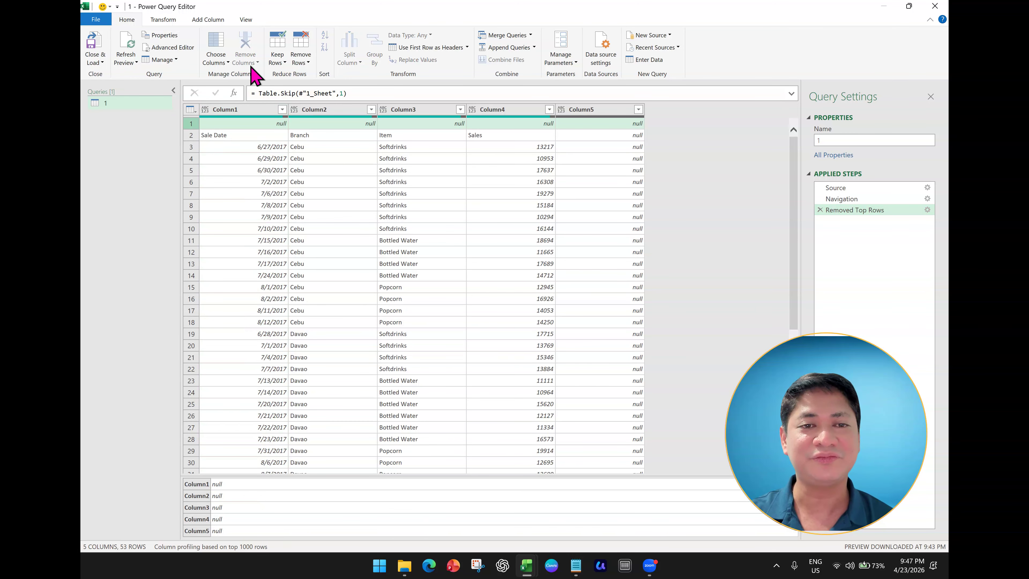
pyautogui.click(305, 64)
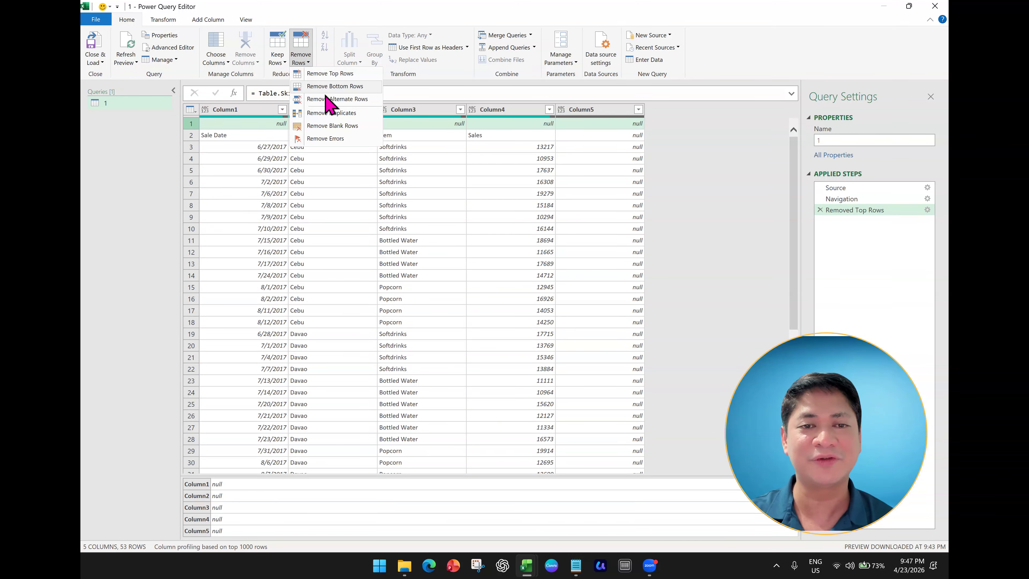
pyautogui.click(339, 75)
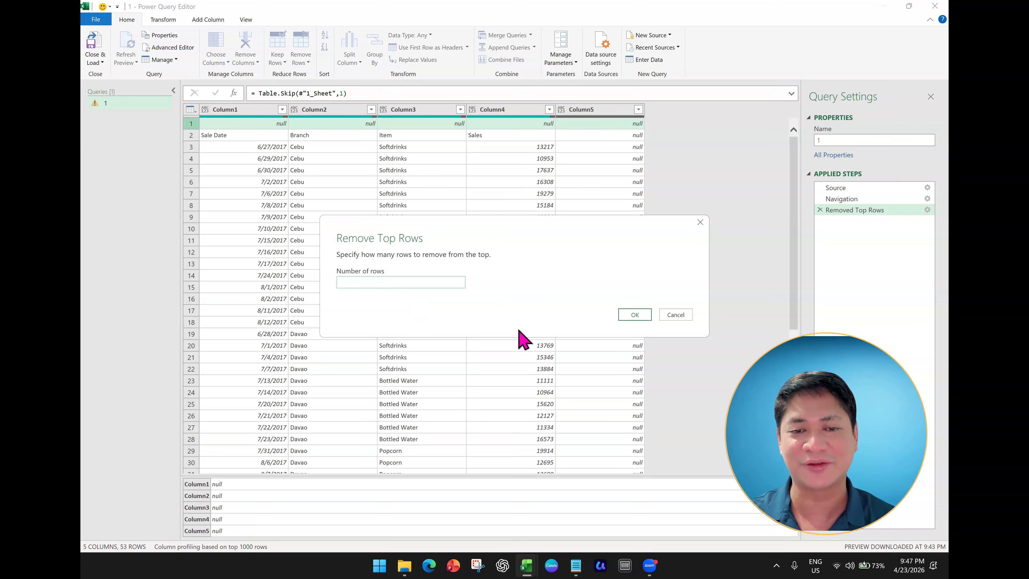
pyautogui.click(636, 315)
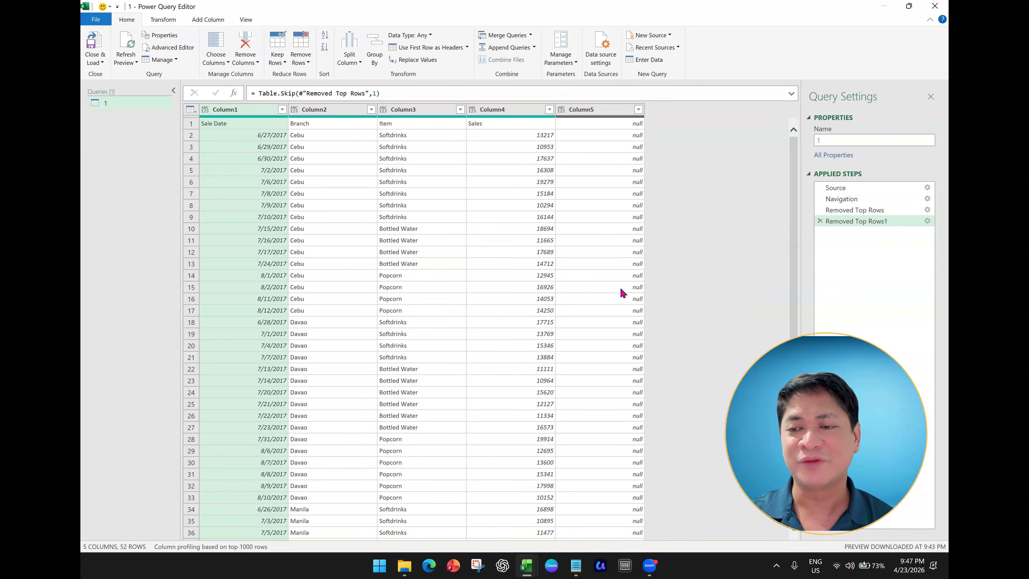
# Compare the table at the Removed Top Rows and Removed Top Rows1 steps, and review the title row and data below it
pyautogui.click(870, 210)
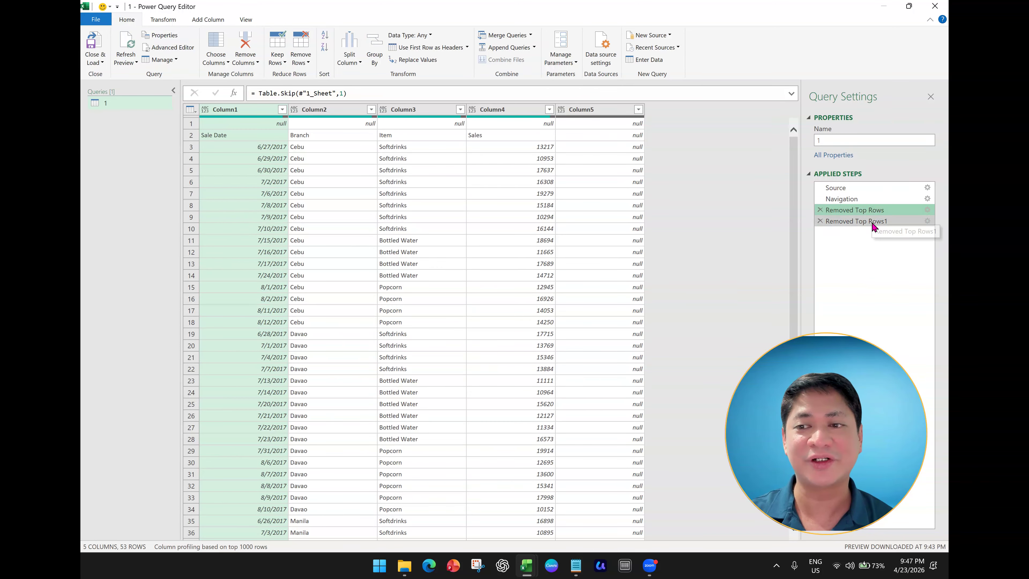
pyautogui.click(873, 223)
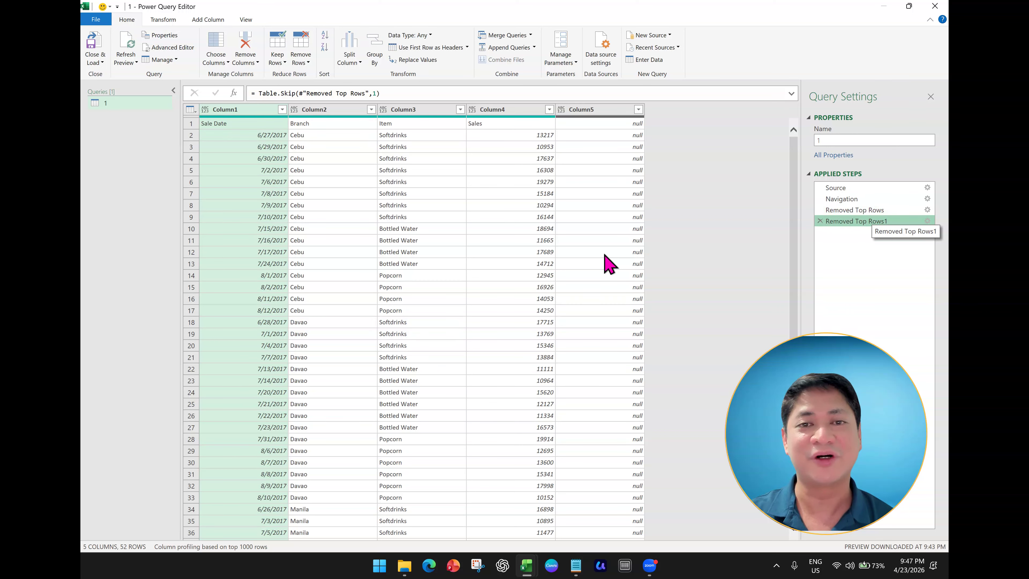
pyautogui.click(836, 211)
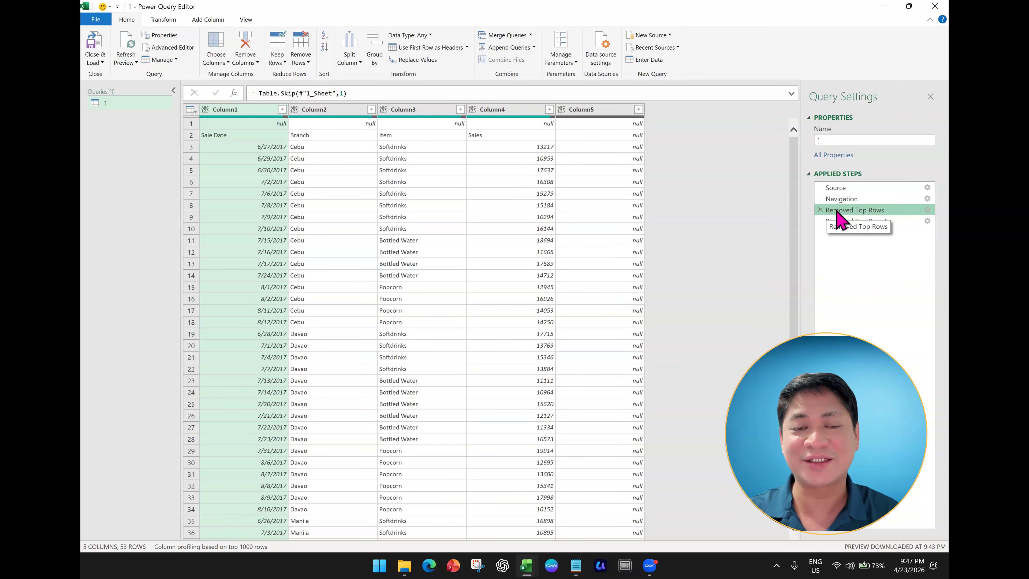
pyautogui.click(842, 221)
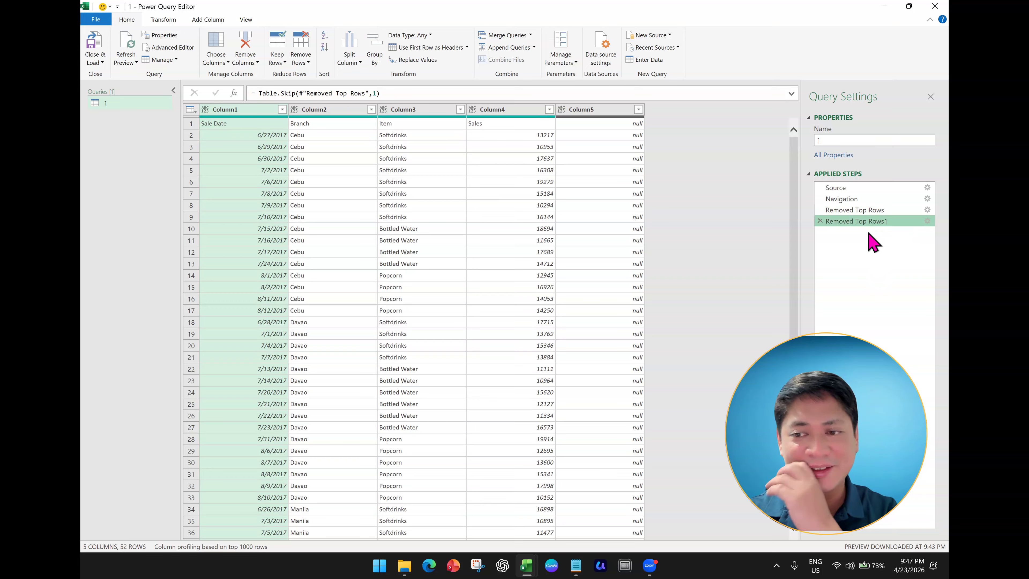
pyautogui.moveTo(867, 210); pyautogui.dragTo(862, 216)
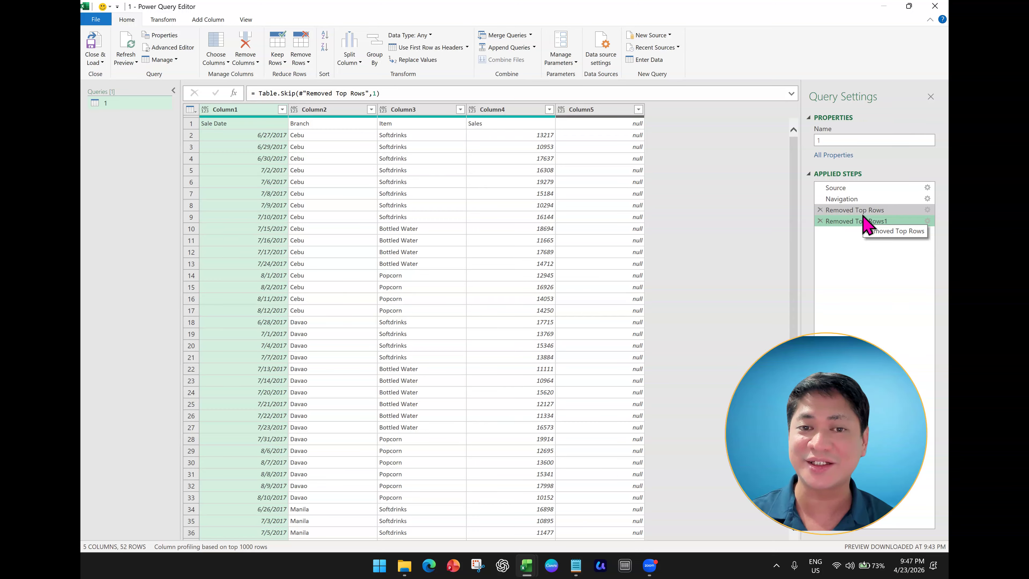
pyautogui.moveTo(863, 216); pyautogui.dragTo(863, 217)
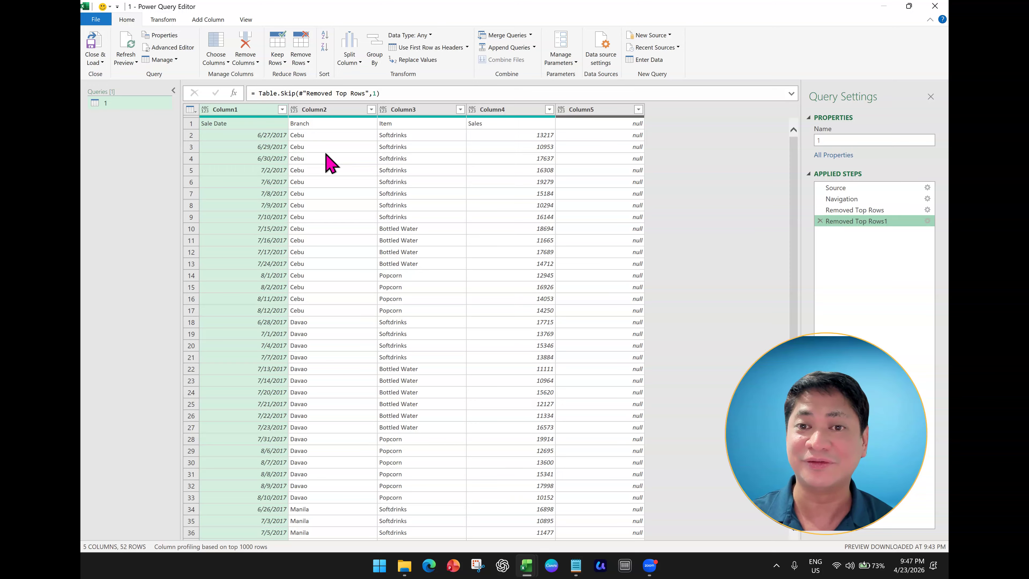
pyautogui.click(304, 168)
pyautogui.click(241, 124)
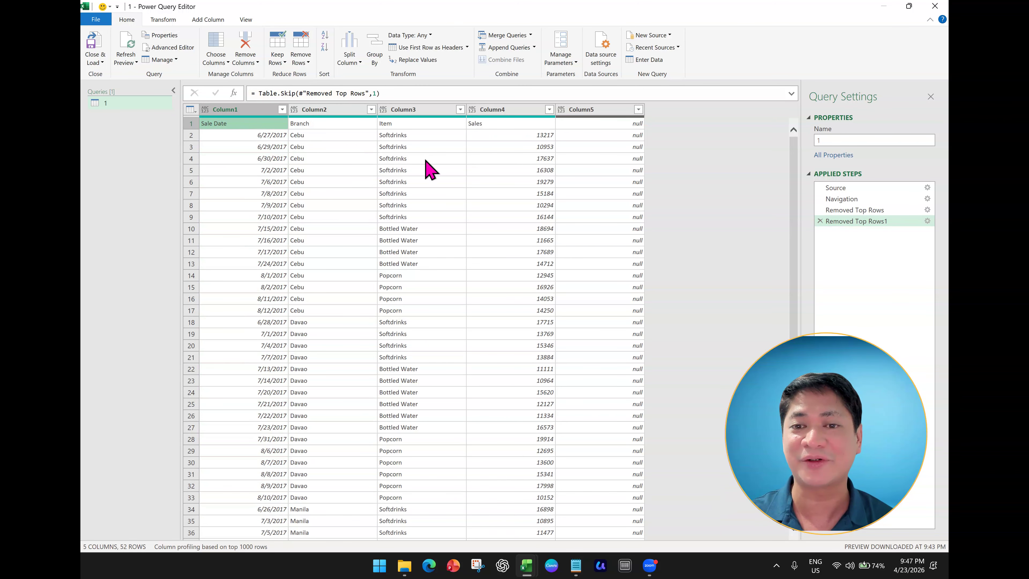
pyautogui.click(484, 184)
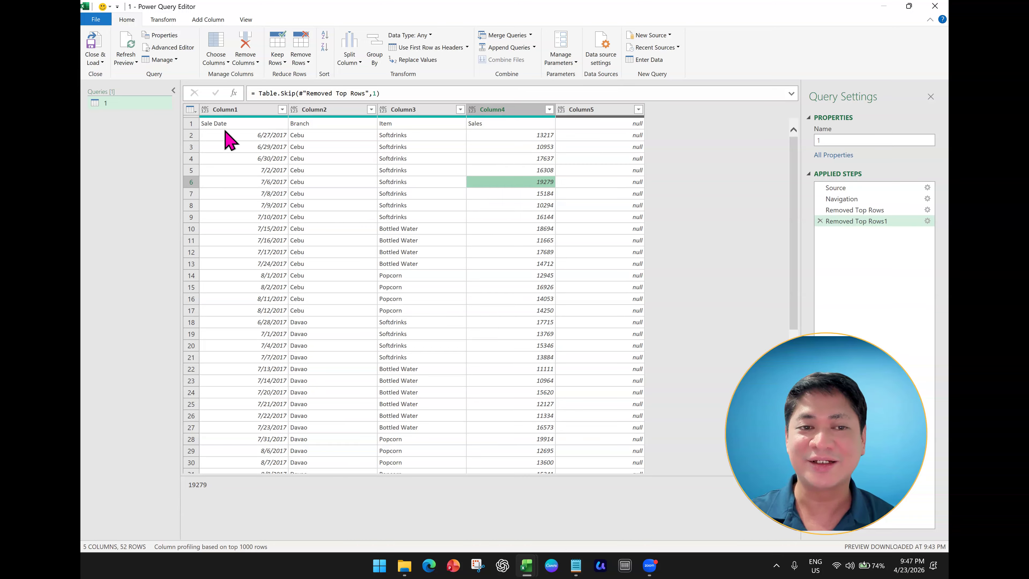
# Promote the first row to column headers, and close and load the query into the Book1 workbook
pyautogui.click(192, 123)
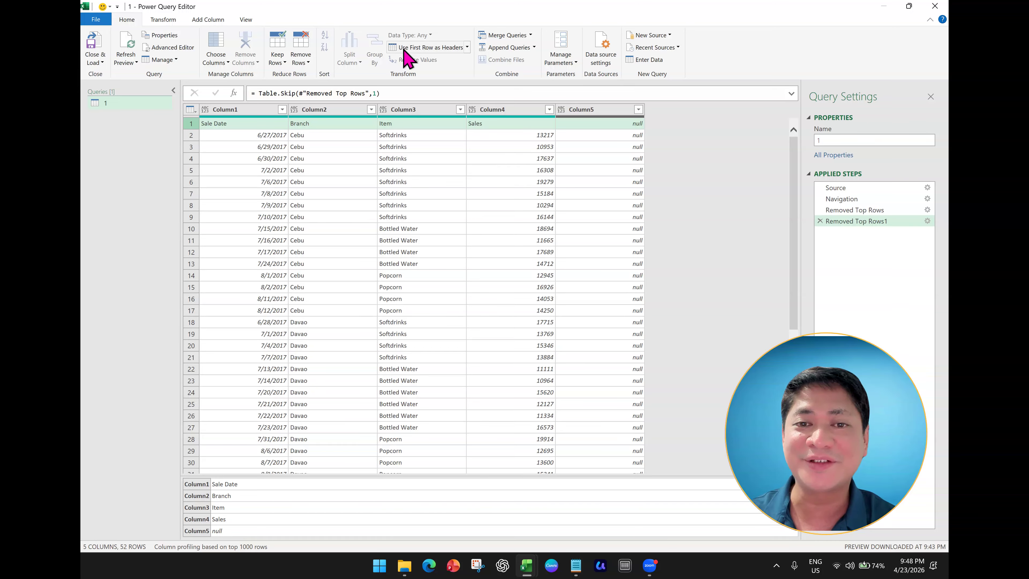
pyautogui.click(428, 49)
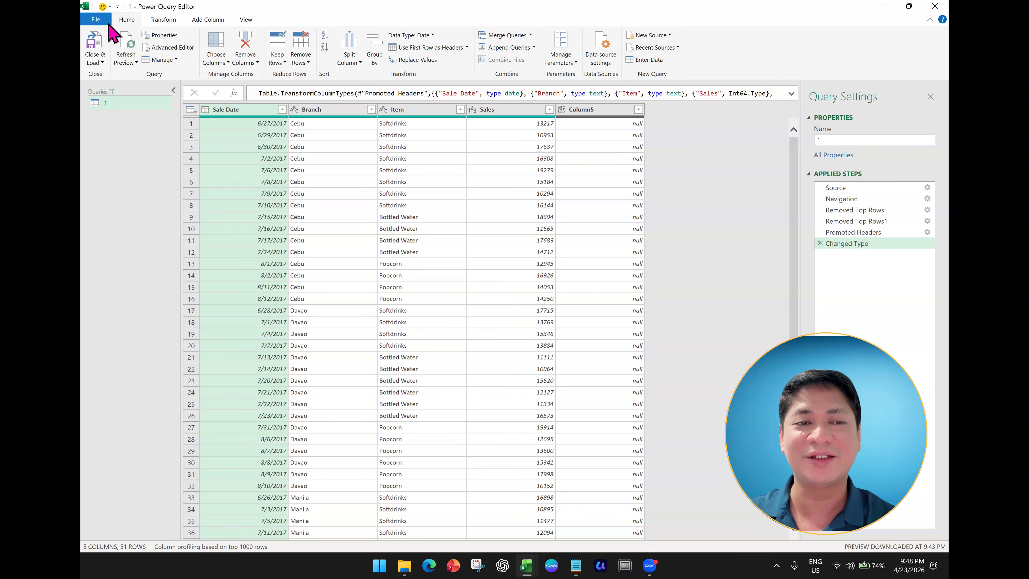
pyautogui.click(96, 42)
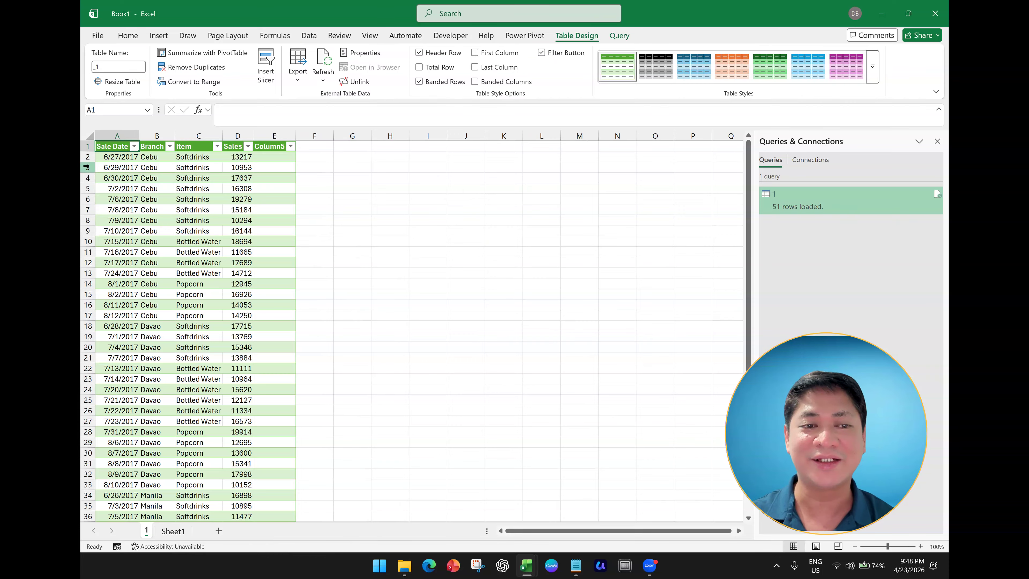
# Review the Sale Date, Branch, Item, Sales and Column5 columns of the loaded table on the worksheet
pyautogui.click(117, 133)
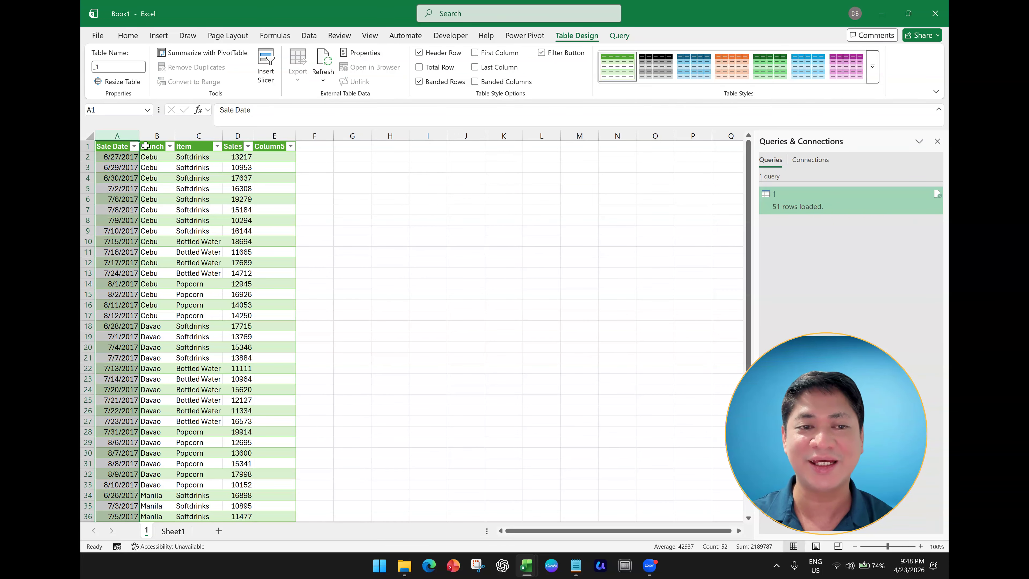
pyautogui.click(151, 133)
pyautogui.click(194, 131)
pyautogui.click(235, 132)
pyautogui.click(267, 131)
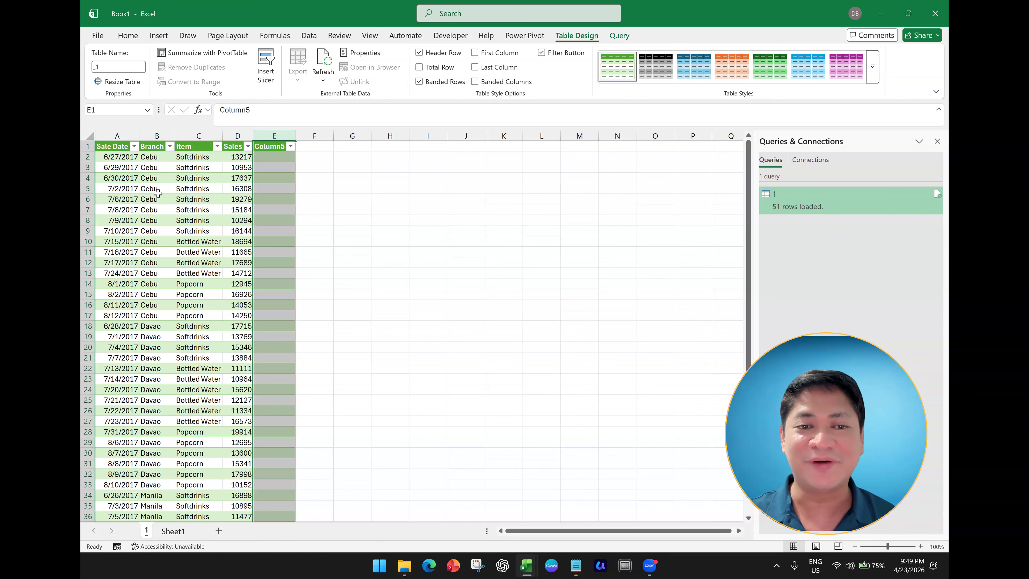
pyautogui.click(547, 240)
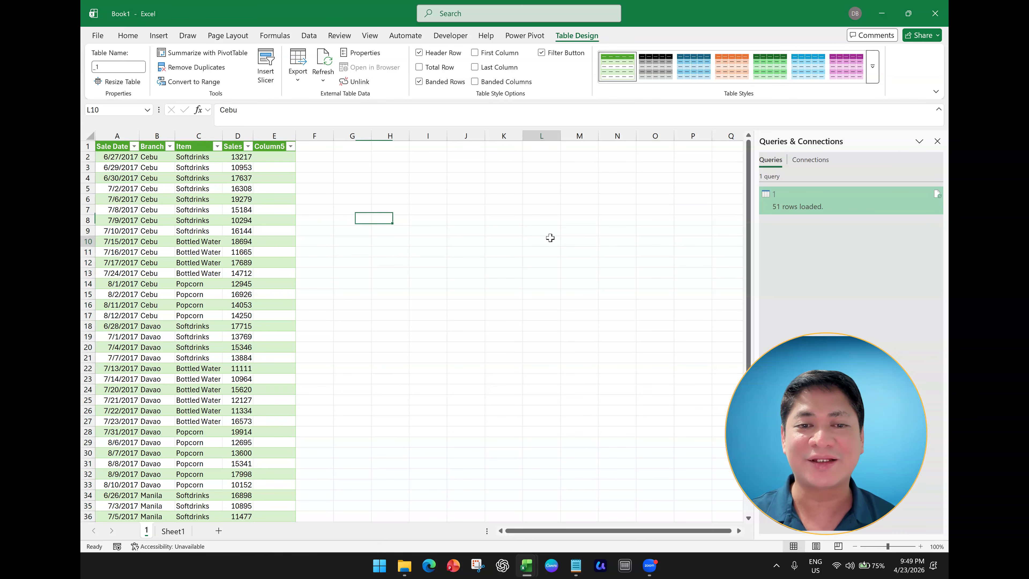
pyautogui.click(209, 208)
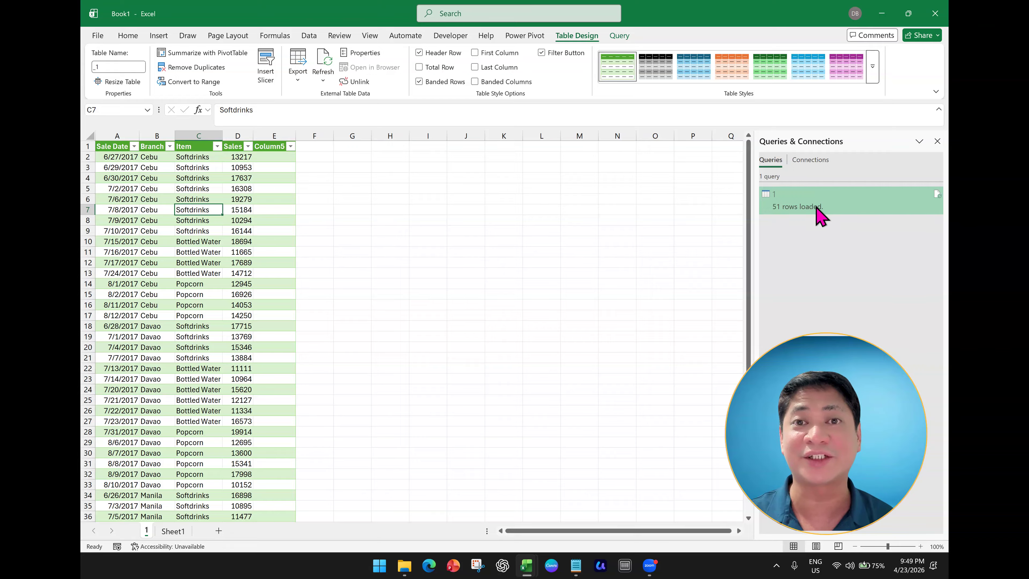
# Reopen the loaded query 1 for editing in the Power Query Editor
pyautogui.moveTo(807, 207)
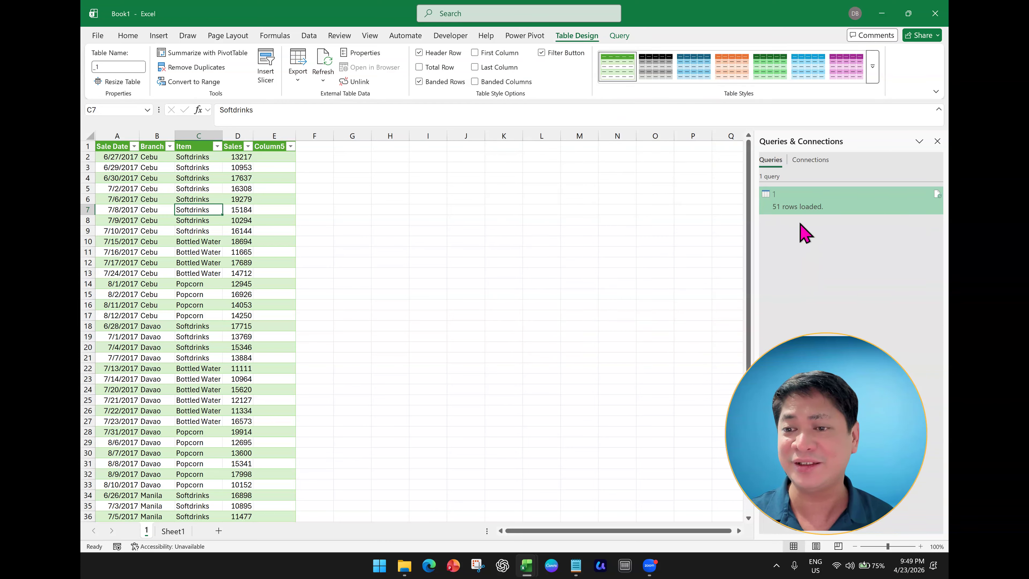
pyautogui.click(818, 208)
pyautogui.rightClick(815, 204)
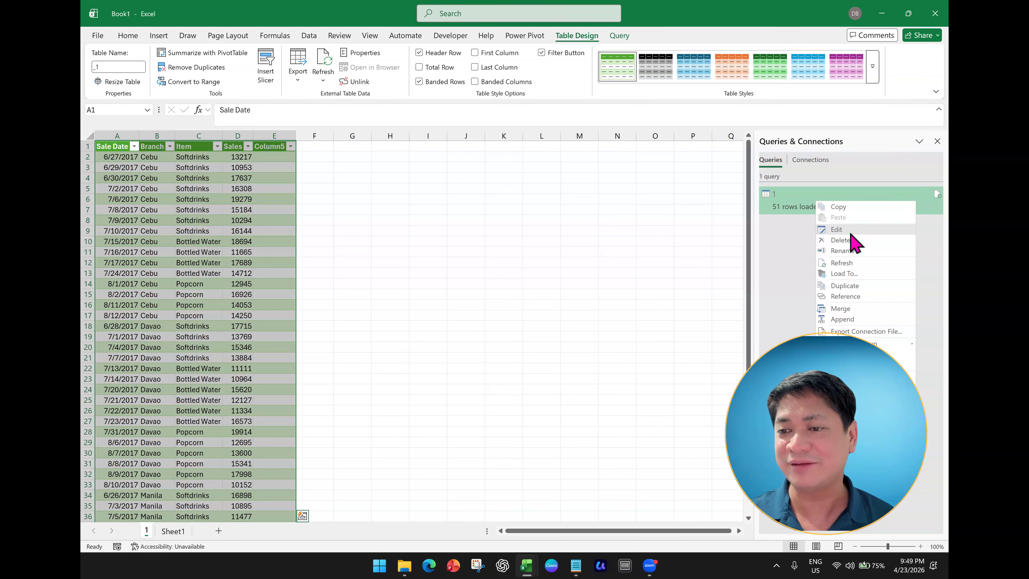
pyautogui.click(839, 229)
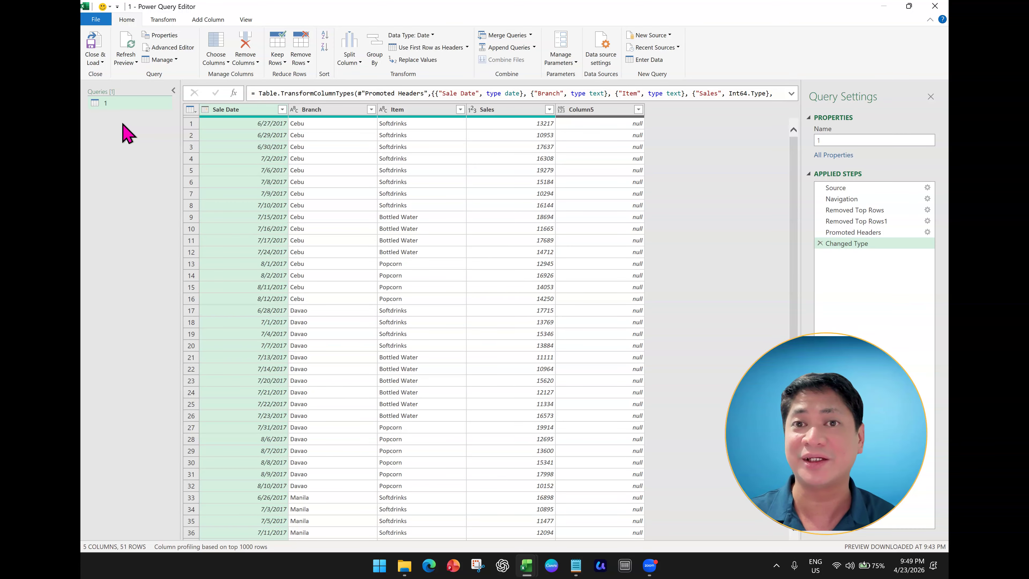
# Check Column5 for data and remove it from the query
pyautogui.click(580, 110)
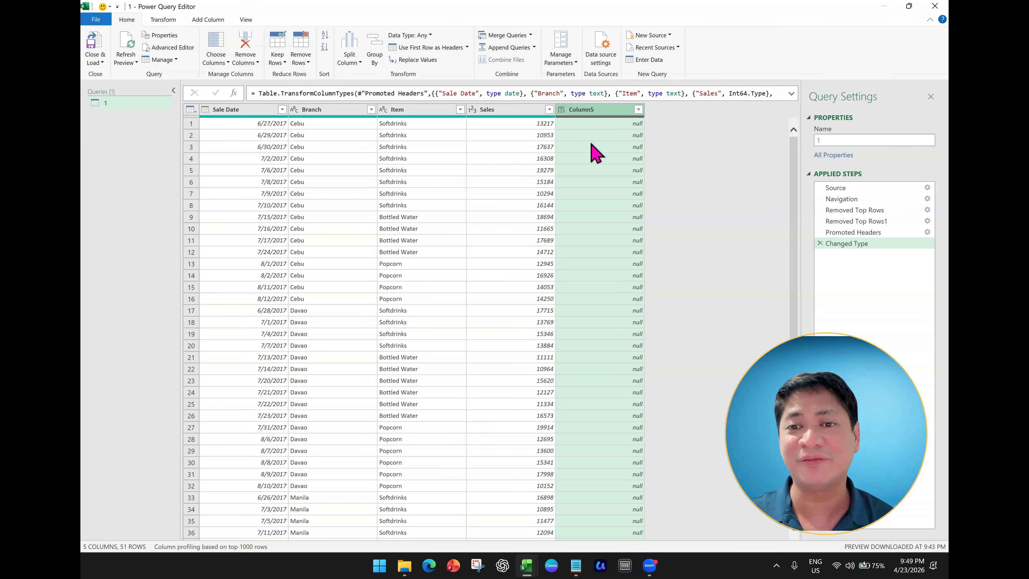
pyautogui.scroll(-5, 624, 365)
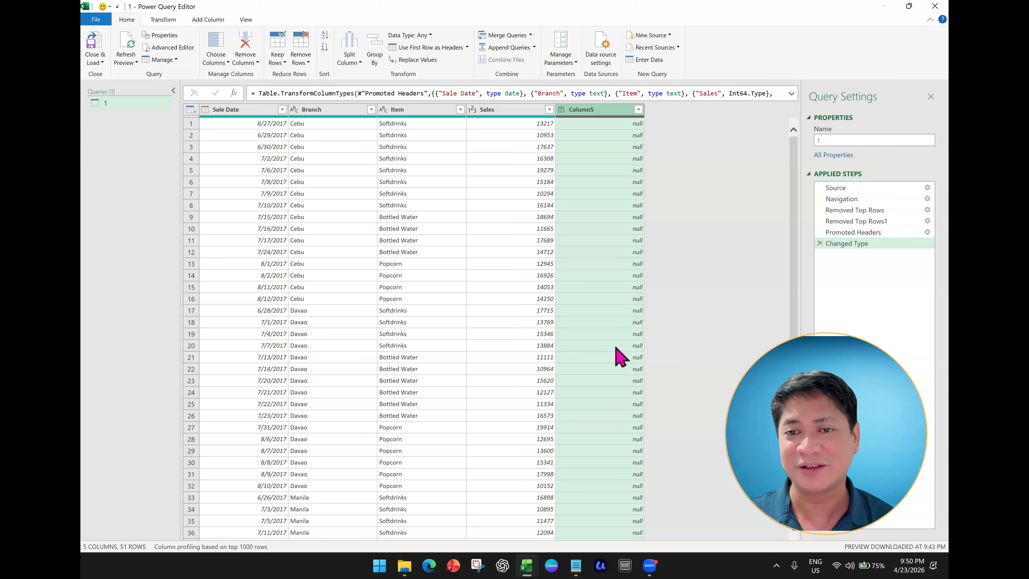
pyautogui.click(550, 137)
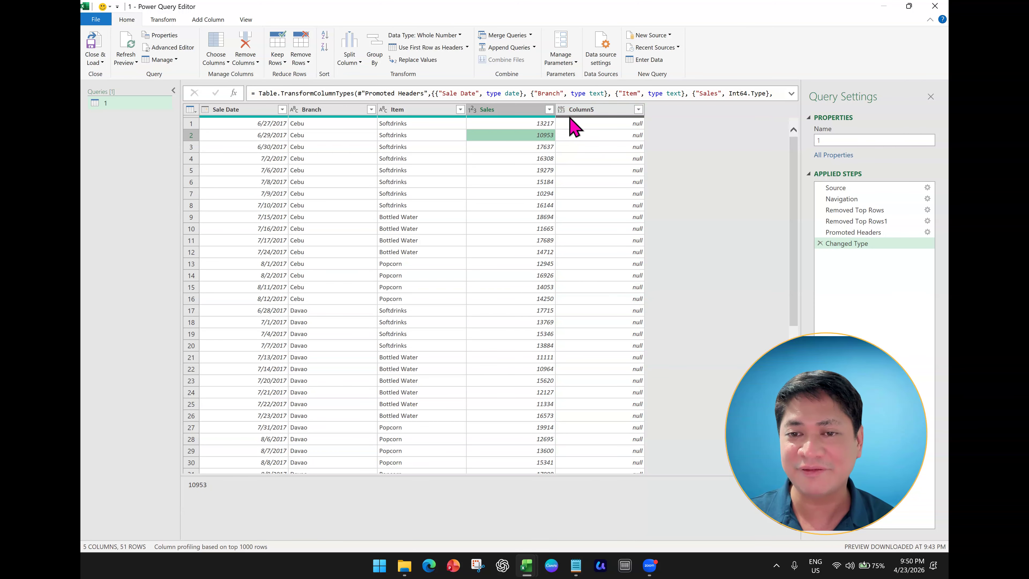
pyautogui.moveTo(605, 118)
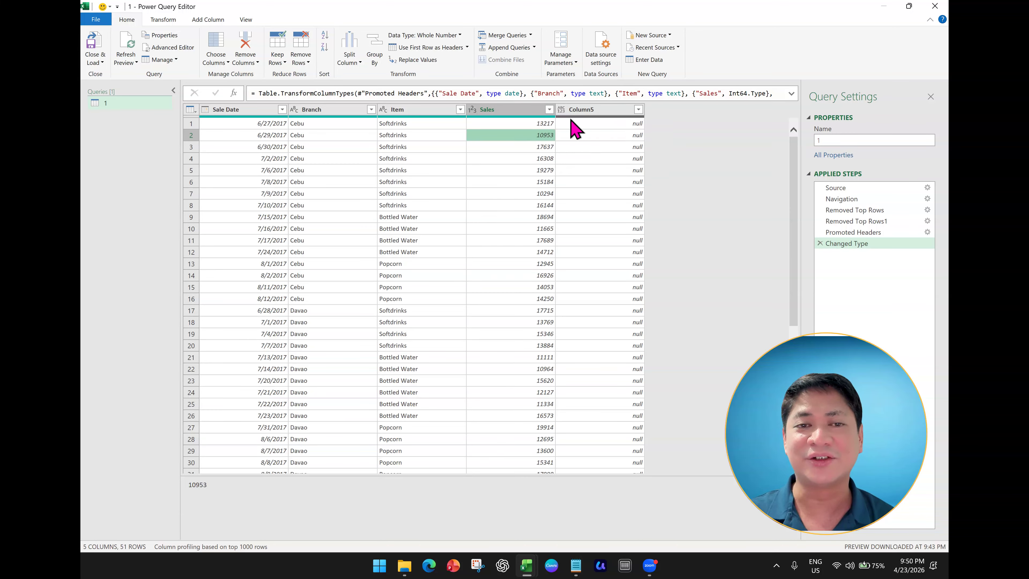
pyautogui.click(590, 113)
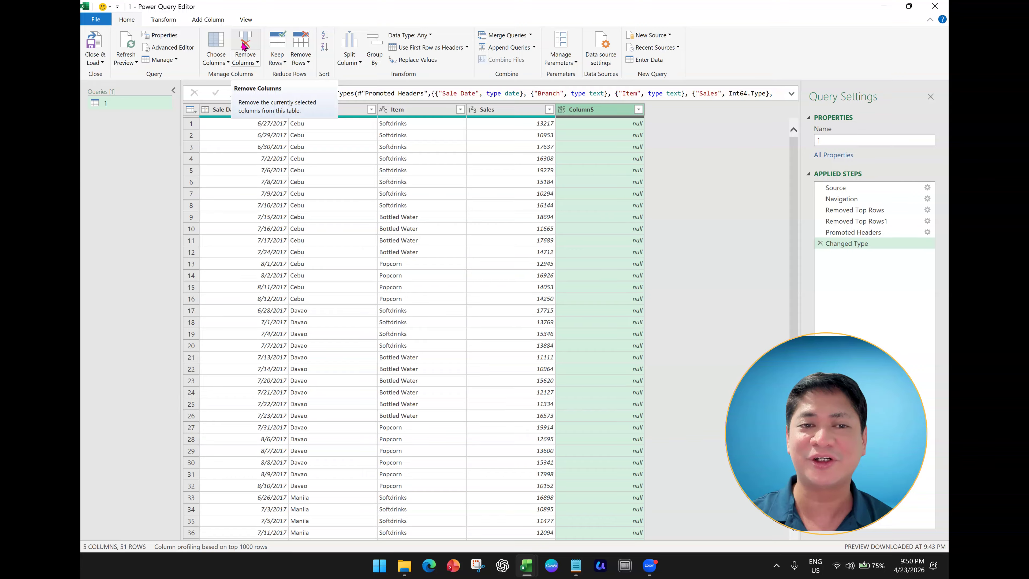
pyautogui.click(243, 64)
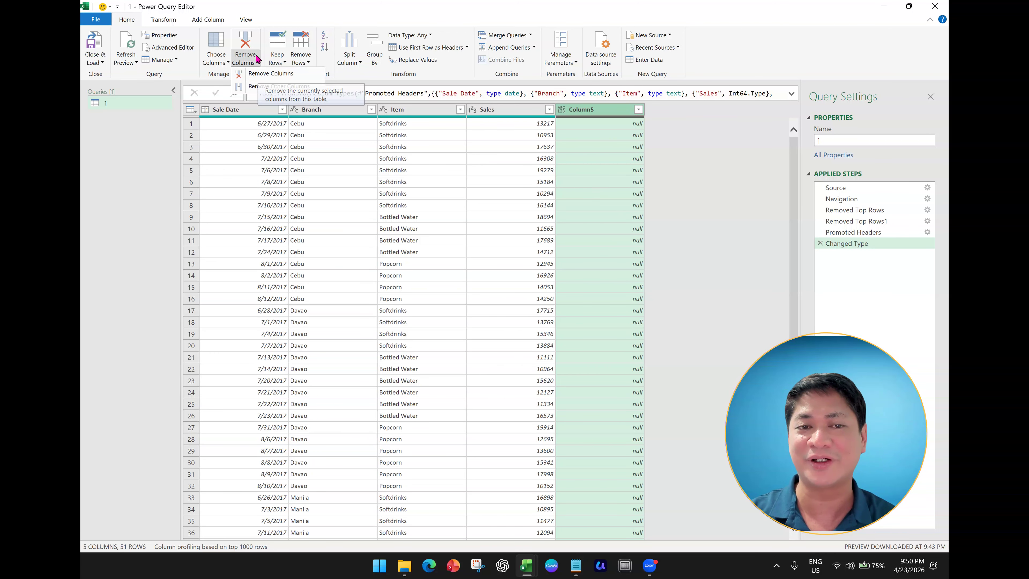
pyautogui.click(246, 41)
pyautogui.click(246, 41)
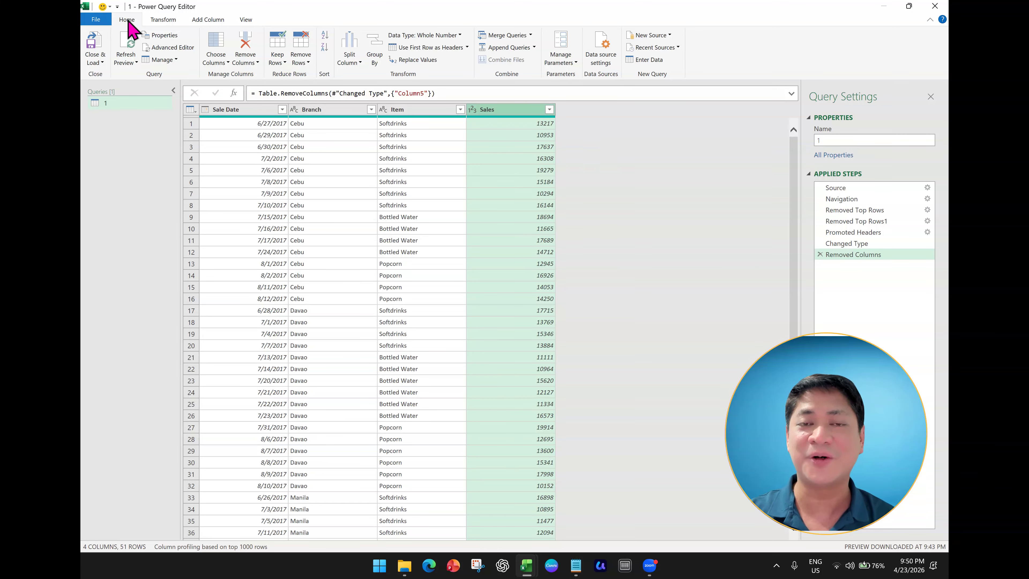
# Close and load the edited query back to the worksheet and widen the table's columns A to D
pyautogui.click(95, 52)
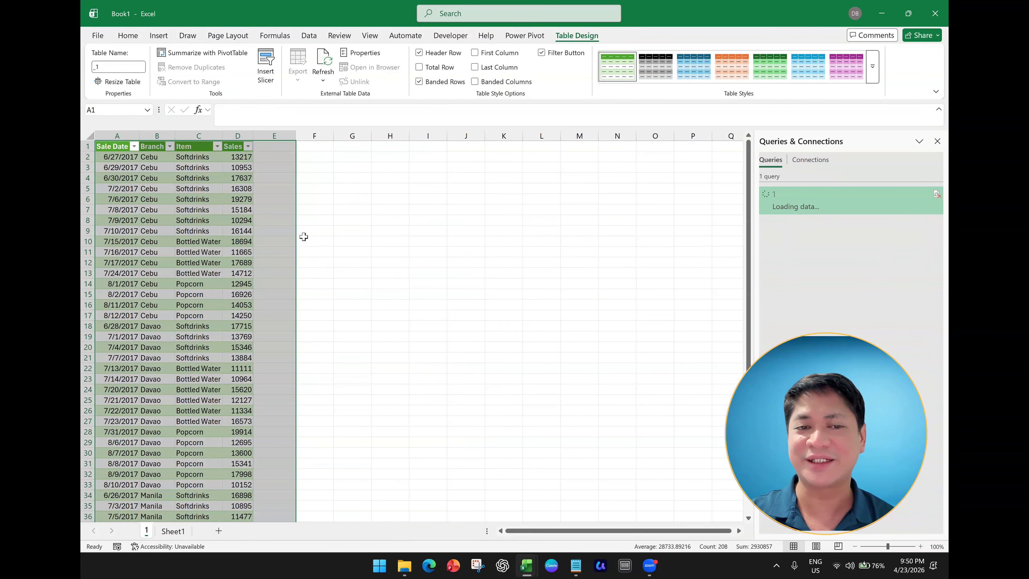
pyautogui.moveTo(118, 131); pyautogui.dragTo(333, 133)
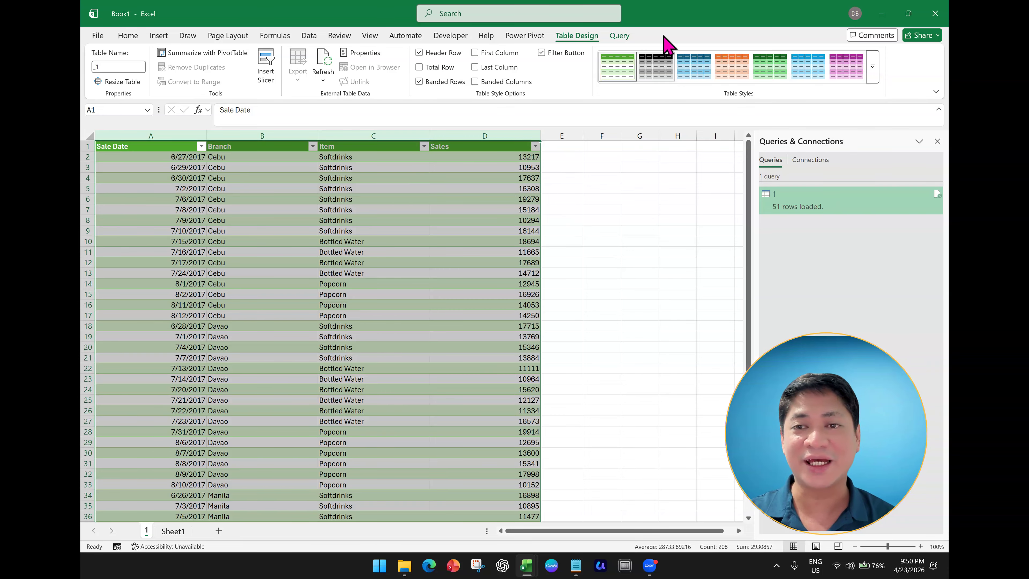
# Place the Book1 window beside the 06 PivotTables and PivotCharts workbook and zoom out on the loaded table
pyautogui.moveTo(664, 24); pyautogui.dragTo(689, 121)
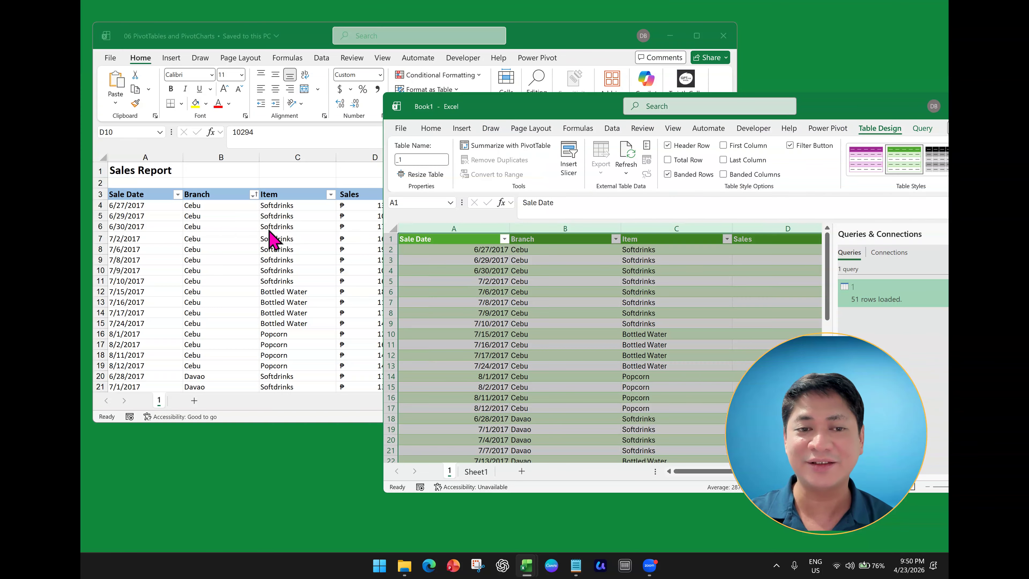
pyautogui.click(200, 210)
pyautogui.click(752, 263)
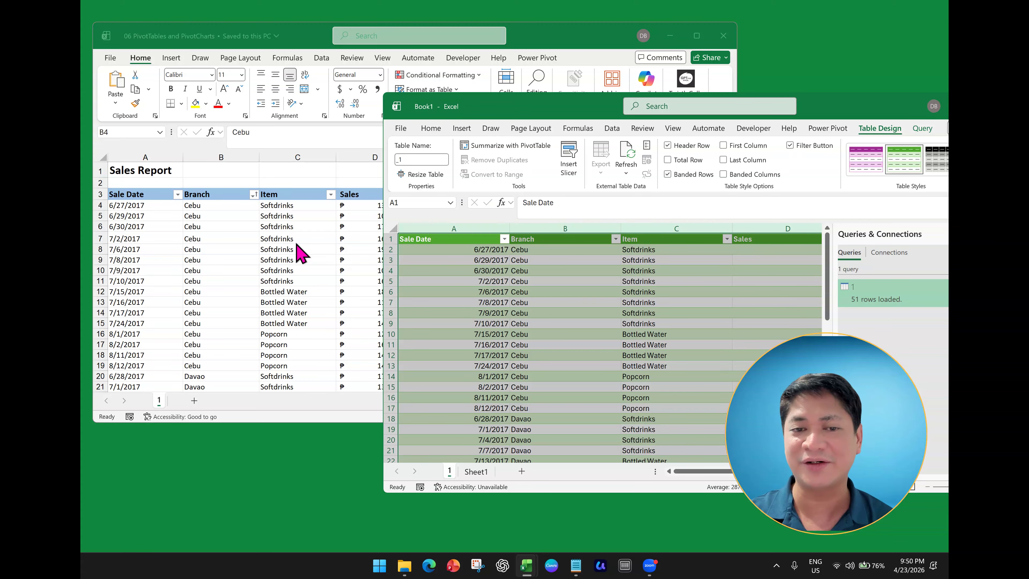
pyautogui.click(558, 272)
pyautogui.scroll(-3, 561, 259)
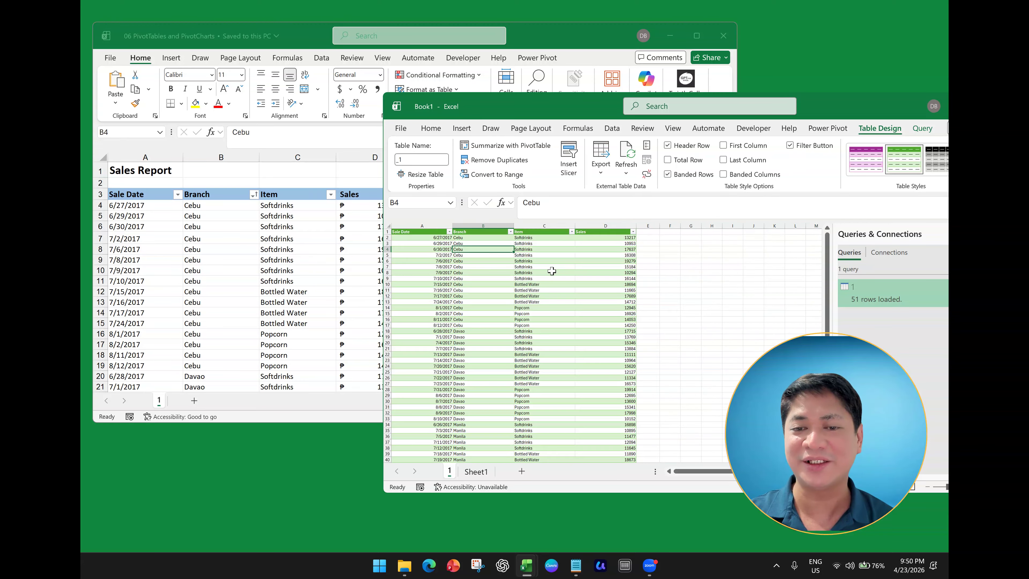
# Overwrite the Sales value in cell D6 of the loaded Book1 table with the text dsd
pyautogui.click(481, 269)
pyautogui.click(621, 260)
pyautogui.write('dsd')
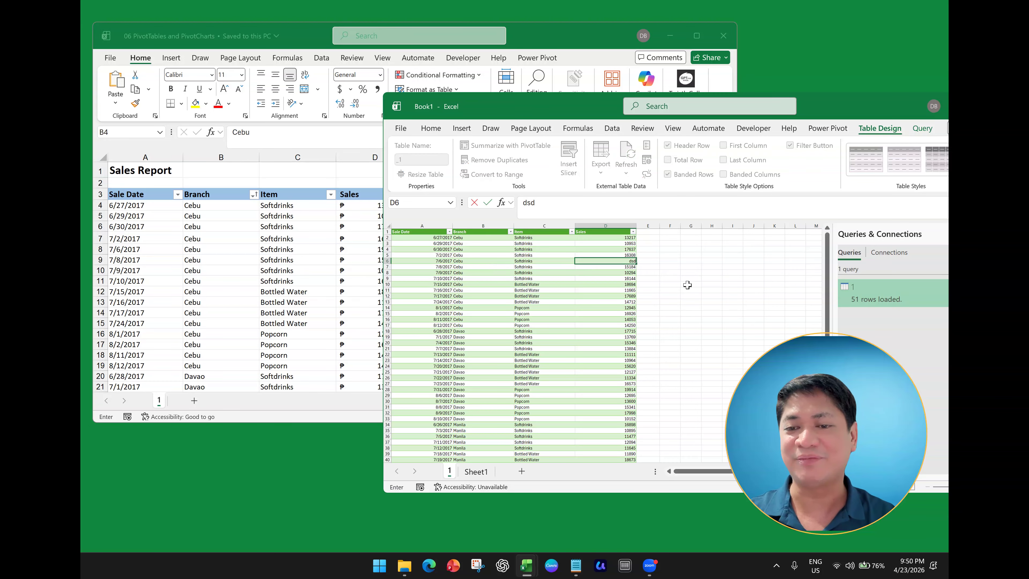
pyautogui.click(688, 284)
# Compare the Sales Report data in the source workbook with the altered Sales cell D6 in the Book1 table
pyautogui.click(282, 260)
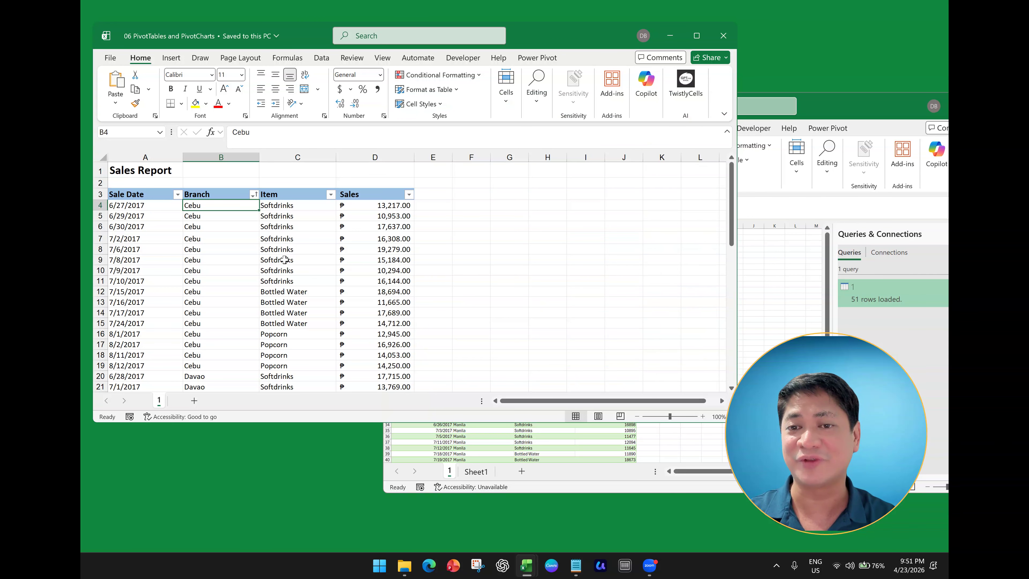
pyautogui.click(779, 294)
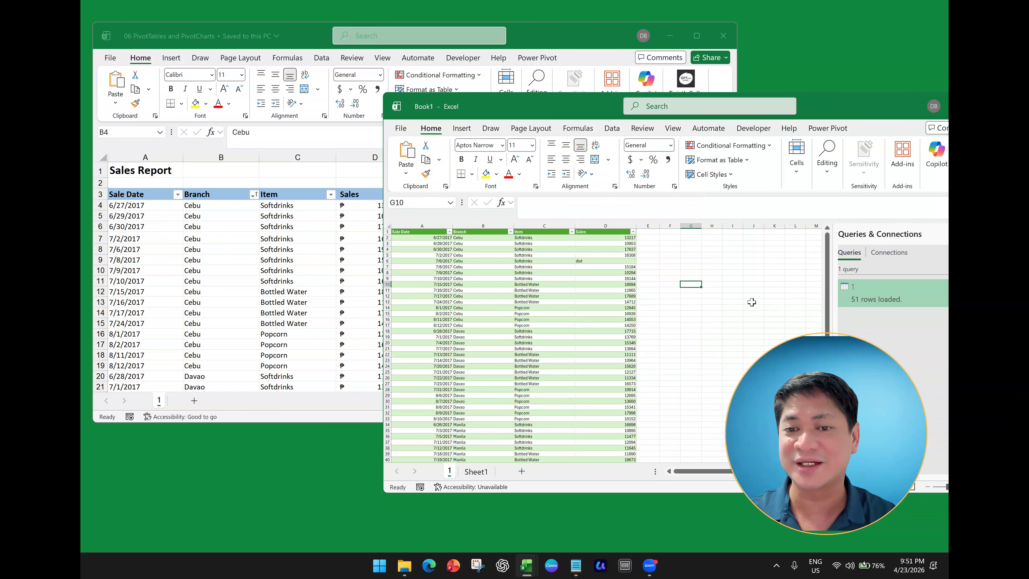
pyautogui.click(331, 266)
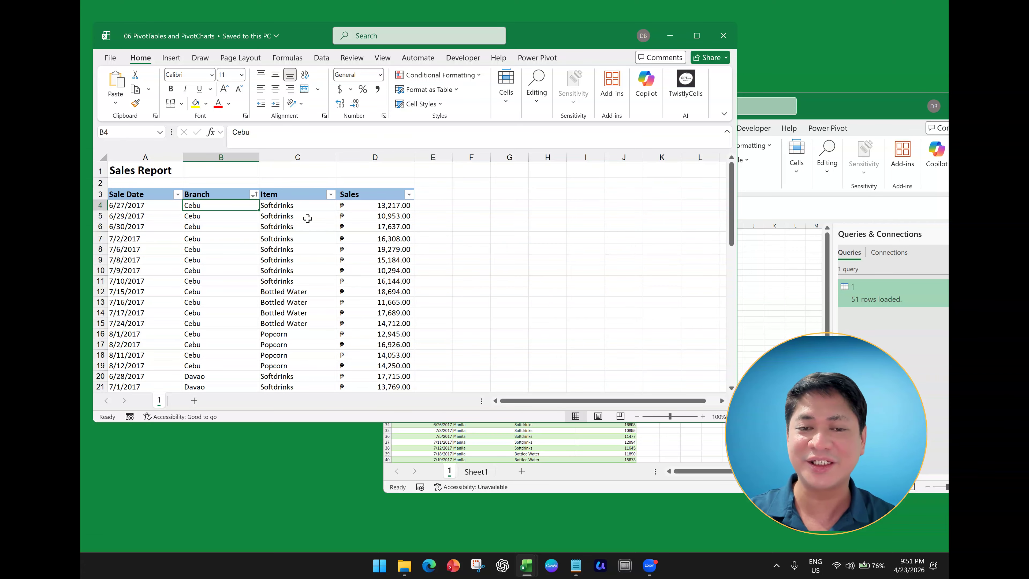
pyautogui.click(763, 286)
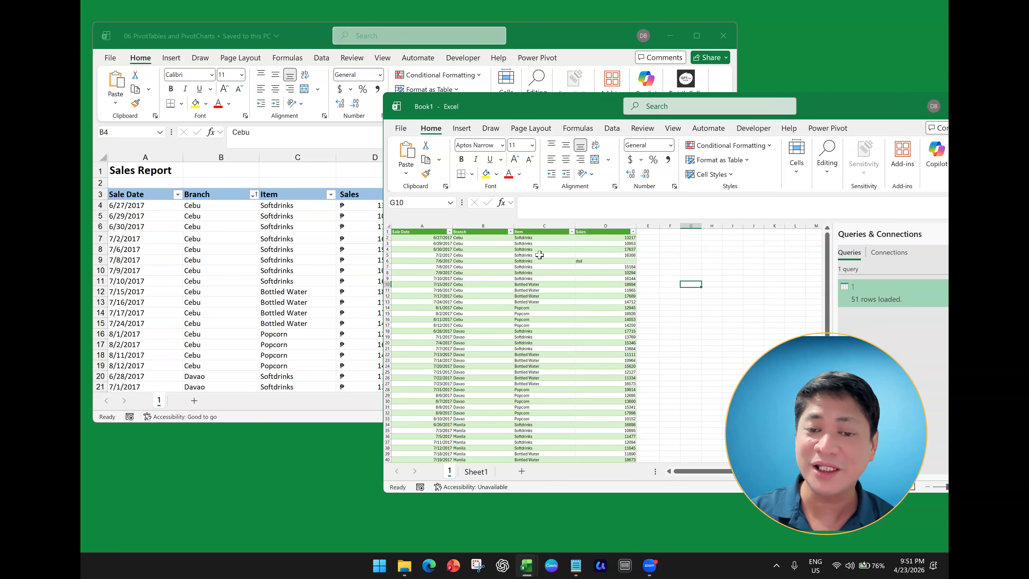
pyautogui.click(592, 261)
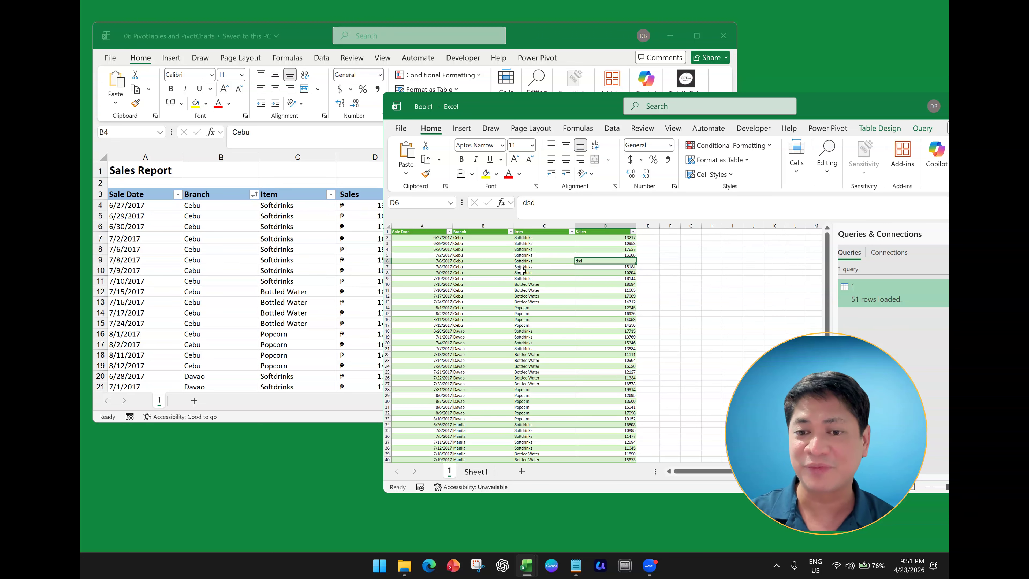
pyautogui.click(499, 271)
pyautogui.rightClick(499, 271)
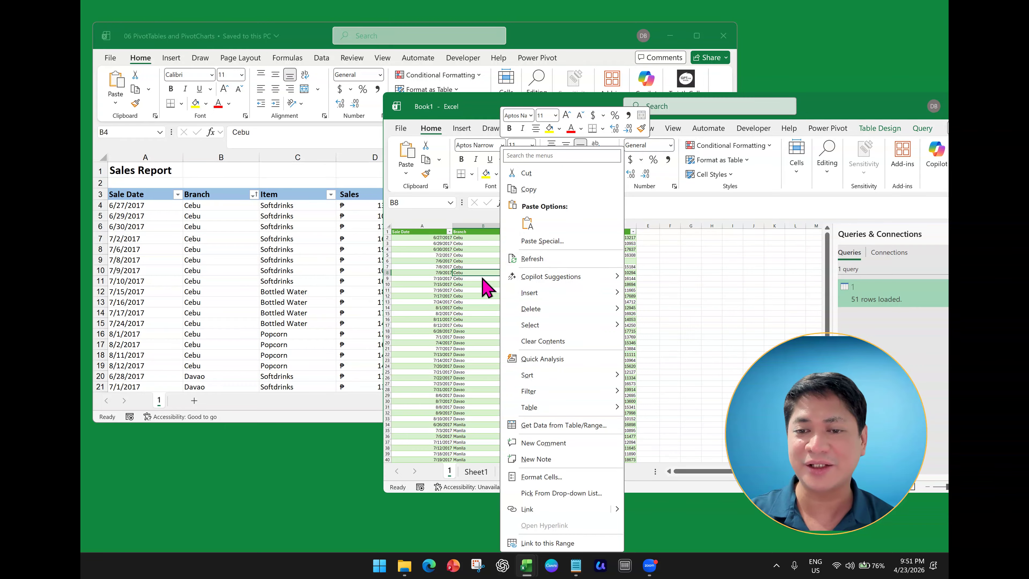
pyautogui.click(587, 262)
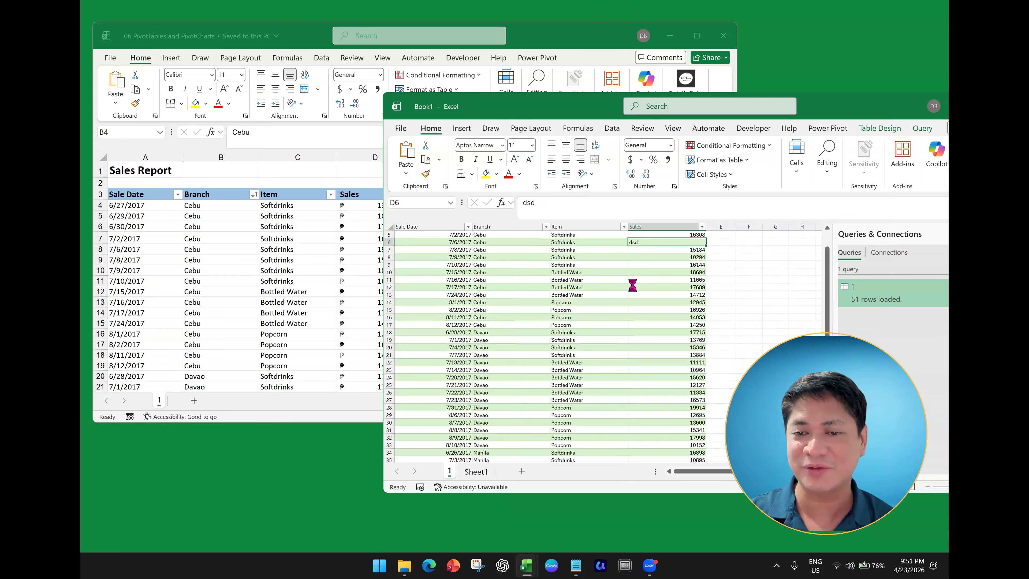
pyautogui.click(312, 279)
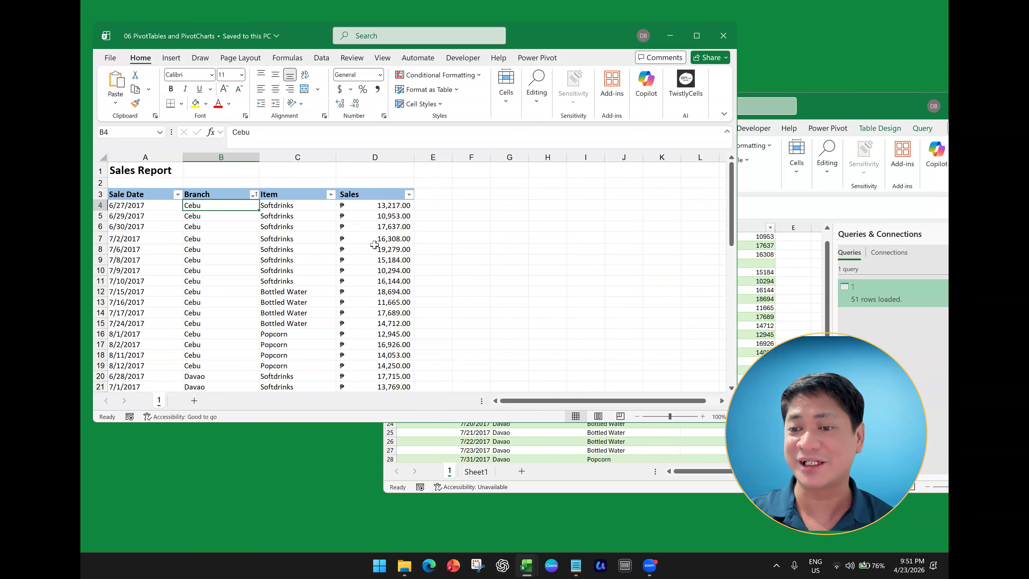
pyautogui.click(790, 262)
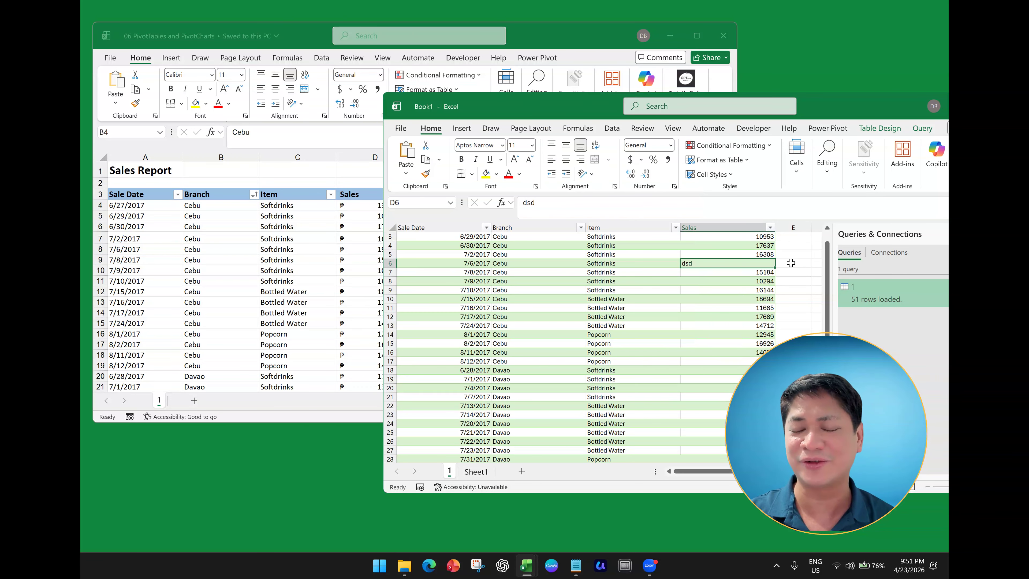
# Refresh the Book1 query table from its source and zoom in on its rows
pyautogui.click(493, 263)
pyautogui.rightClick(492, 264)
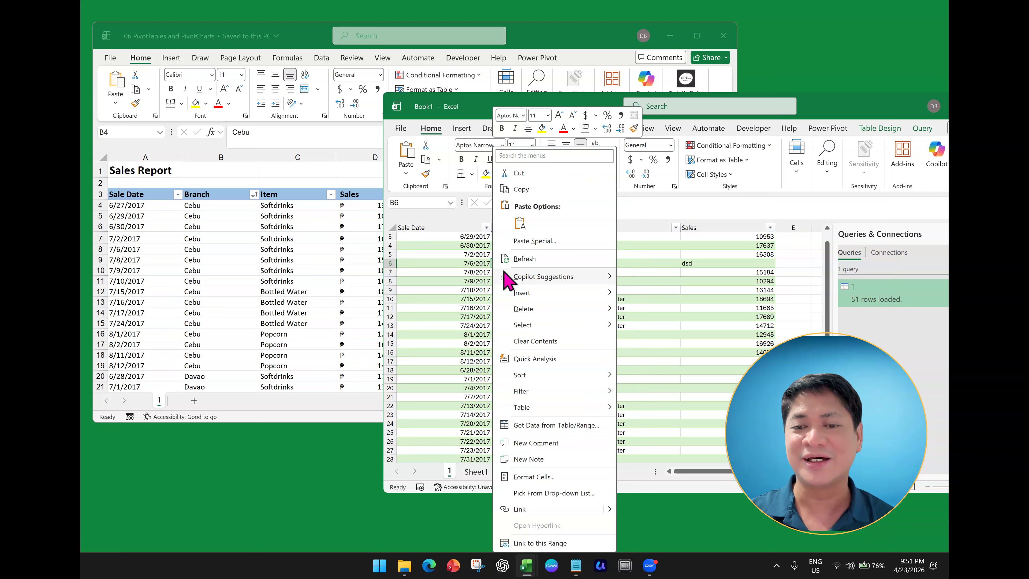
pyautogui.click(516, 259)
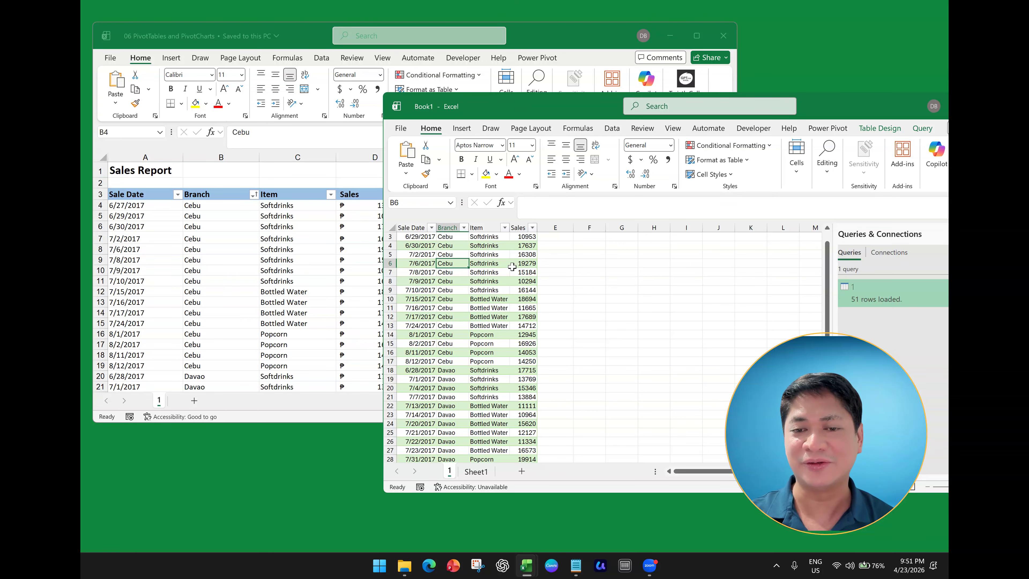
pyautogui.keyDown('ctrl'); pyautogui.scroll(5, 545, 272); pyautogui.keyUp('ctrl')
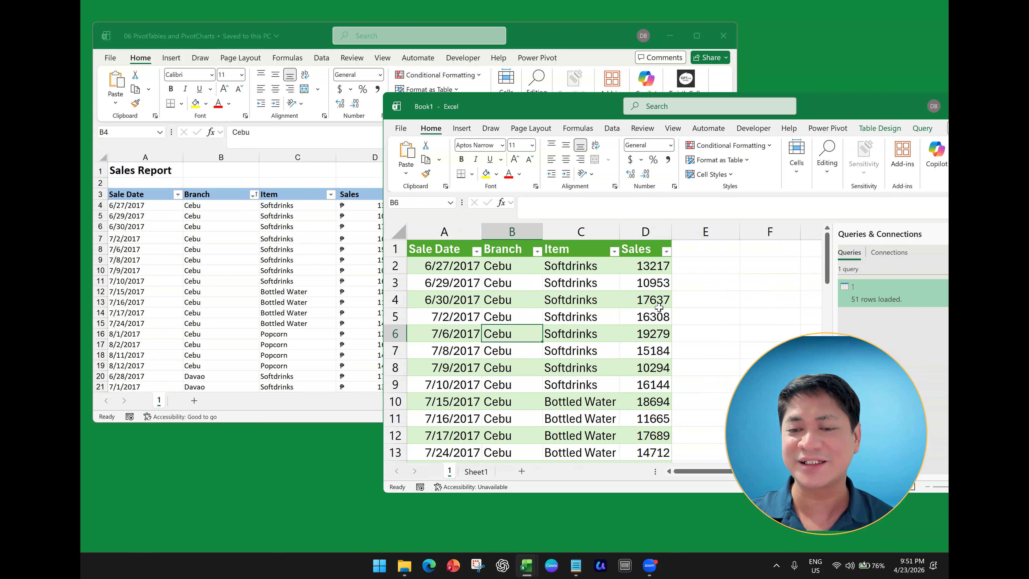
# Move the Book1 window closer to the source workbook and compare the refreshed table with the Sales Report
pyautogui.click(266, 247)
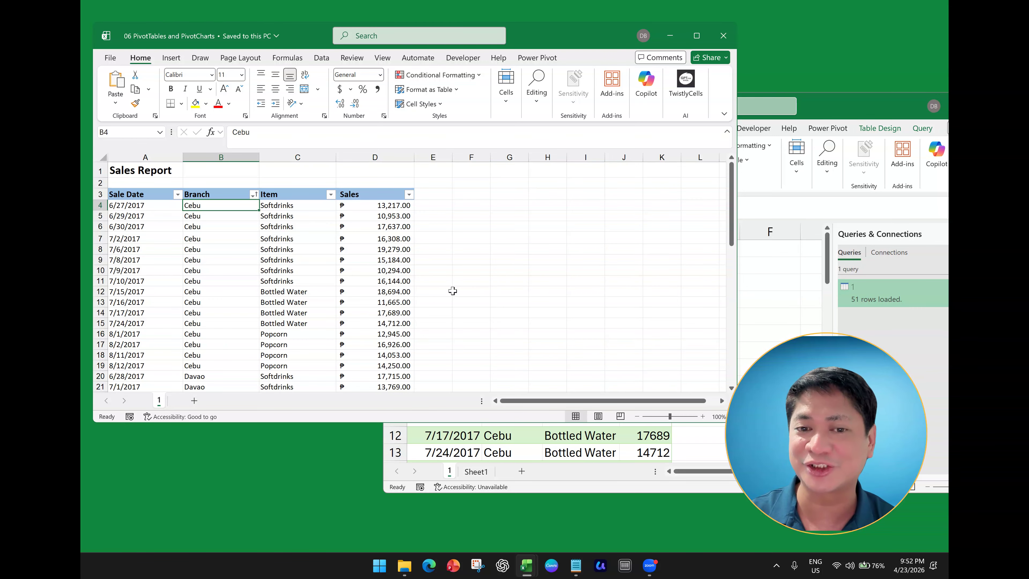
pyautogui.click(793, 301)
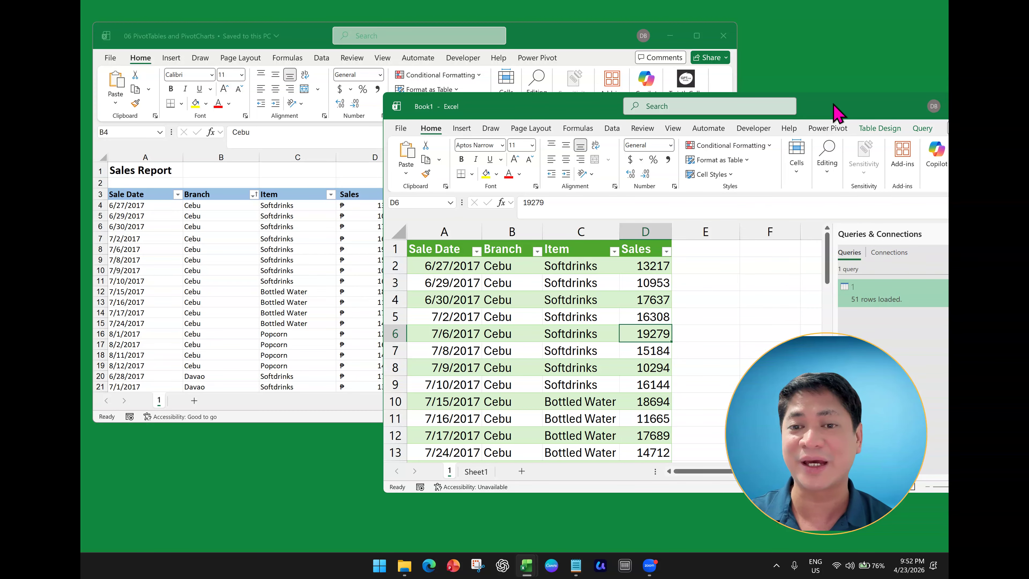
pyautogui.moveTo(834, 106); pyautogui.dragTo(782, 112)
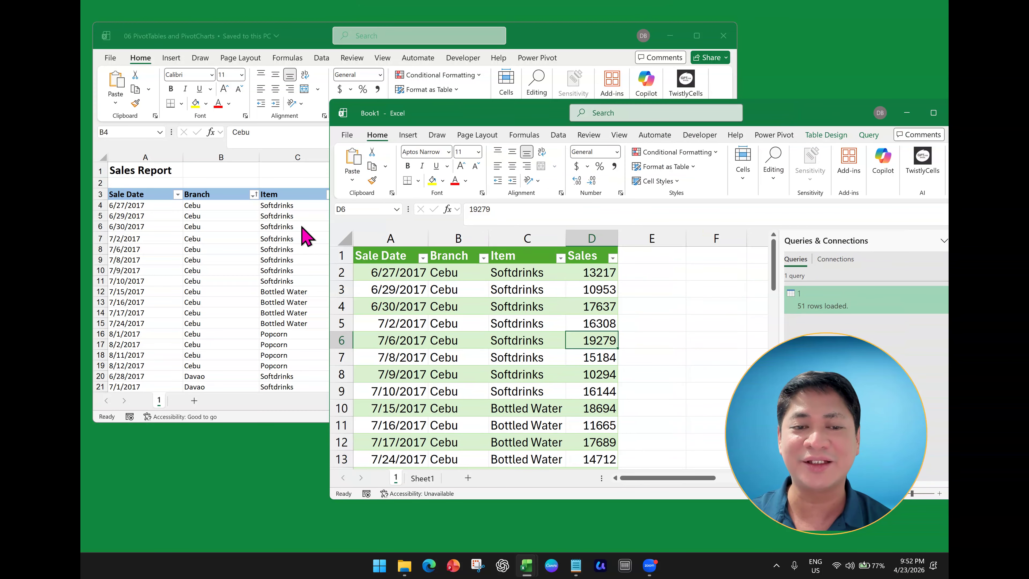
pyautogui.click(297, 231)
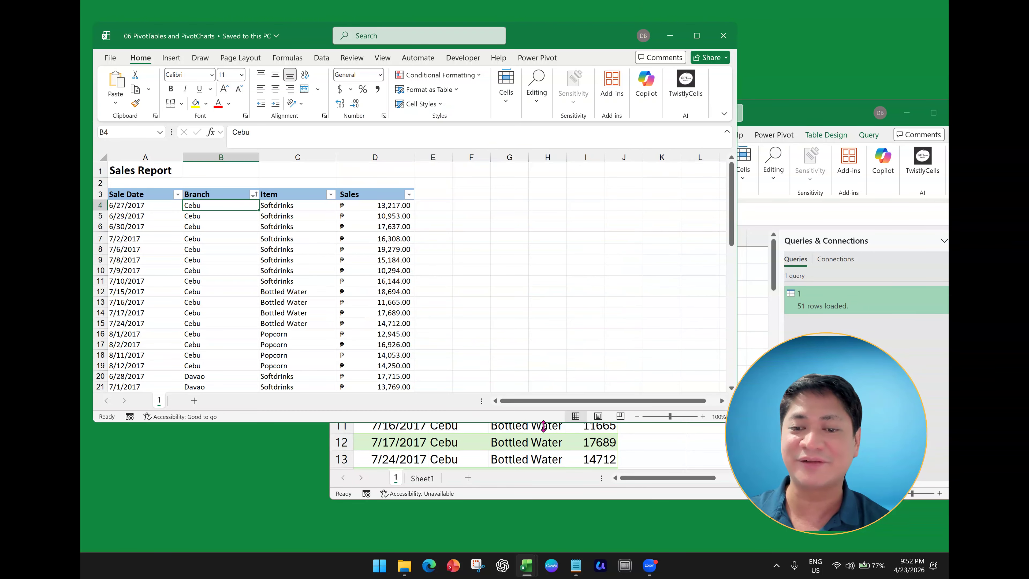
pyautogui.click(638, 458)
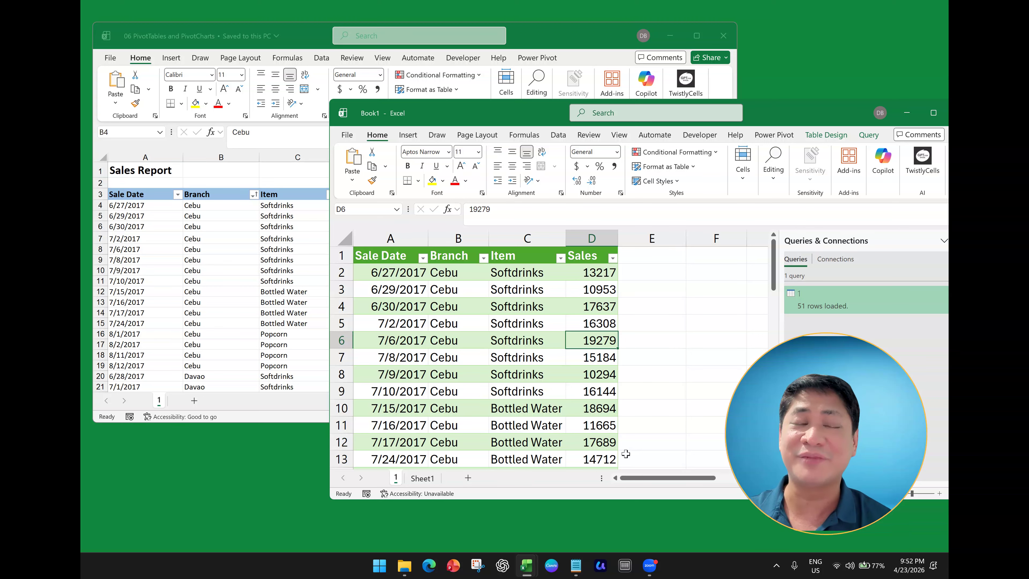
pyautogui.click(263, 253)
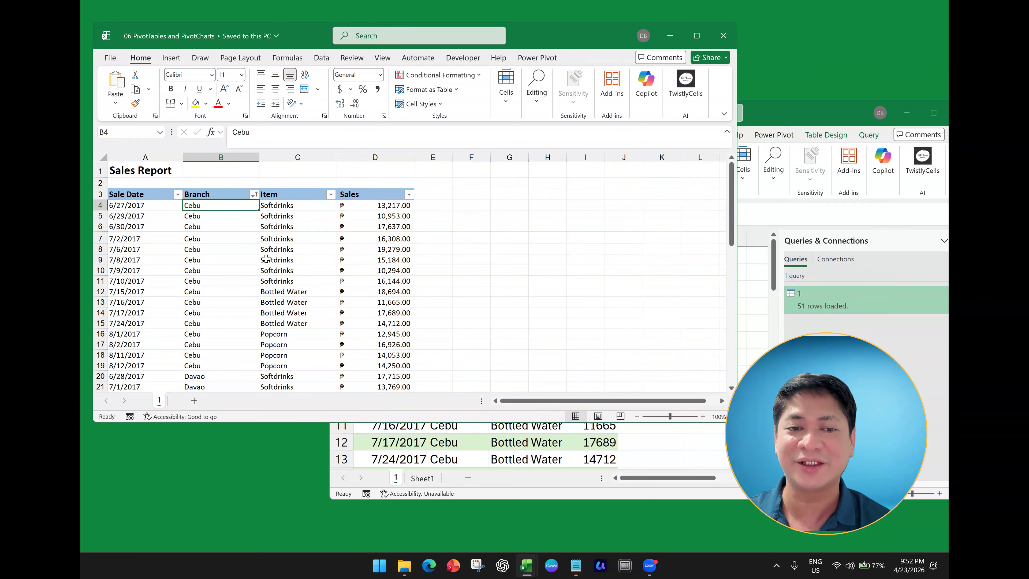
# Refresh the Book1 table from its source once more and return to the Sales Report workbook
pyautogui.click(653, 436)
pyautogui.click(514, 320)
pyautogui.rightClick(533, 326)
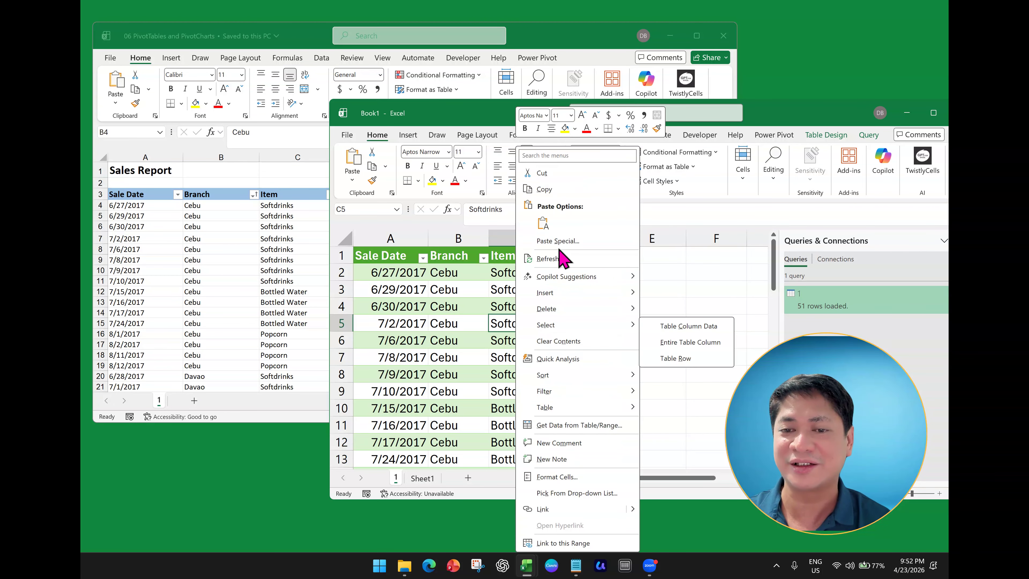
pyautogui.click(549, 259)
pyautogui.click(538, 291)
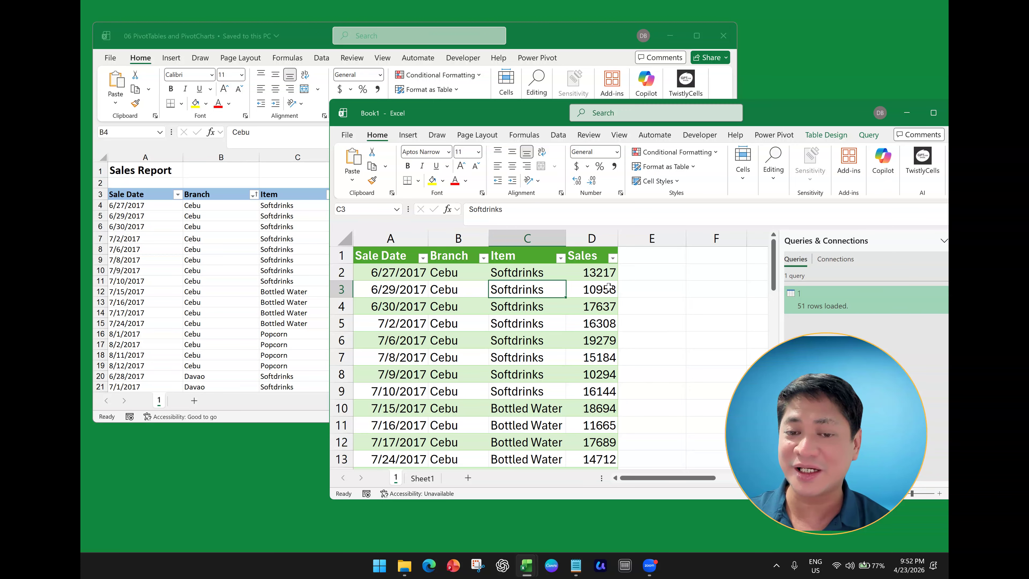
pyautogui.click(277, 244)
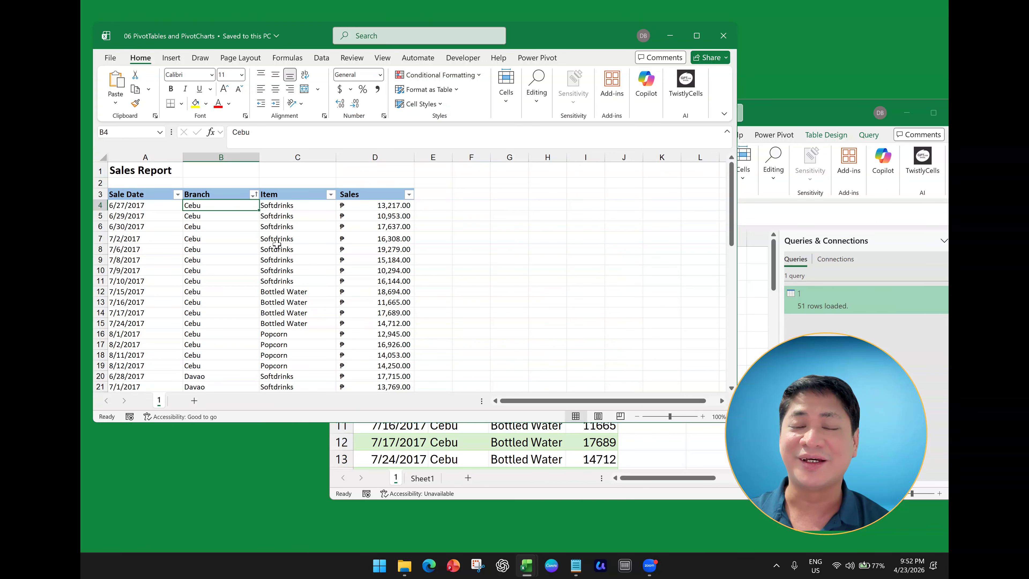